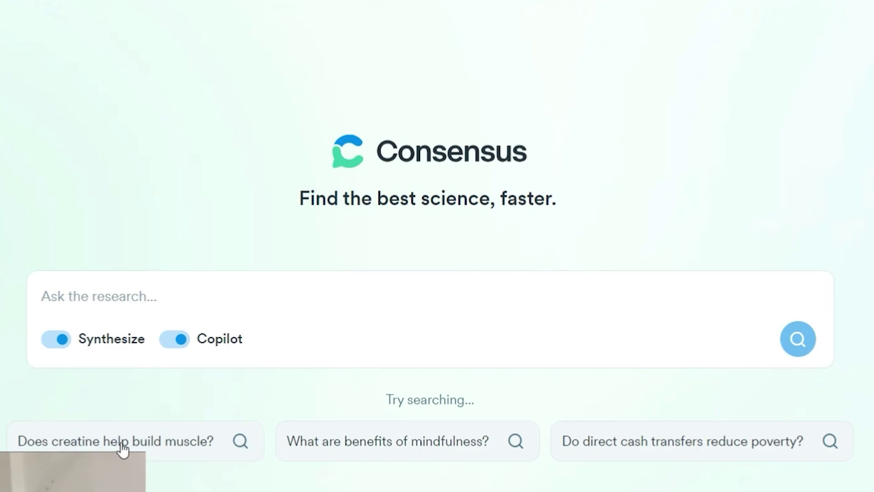
# - Run the suggested search "Does creatine help build muscle?" and turn off Synthesize so only the Copilot analysis is shown
pyautogui.click(139, 442)
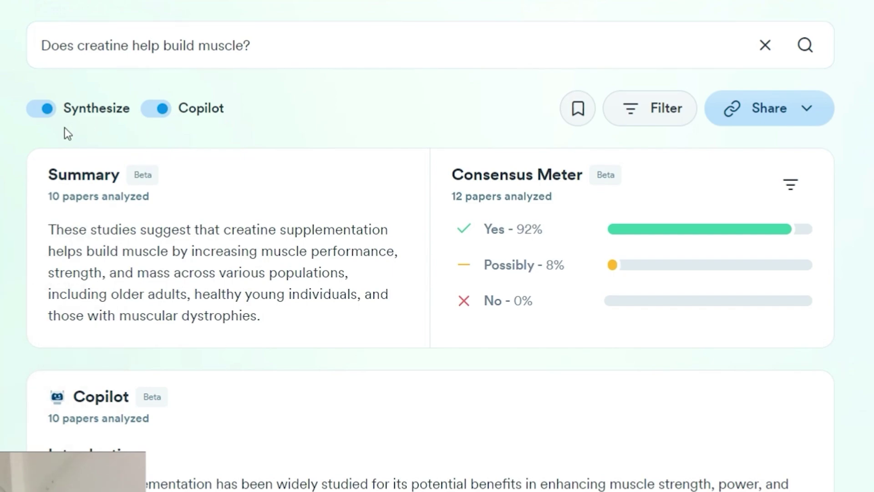
pyautogui.moveTo(91, 129)
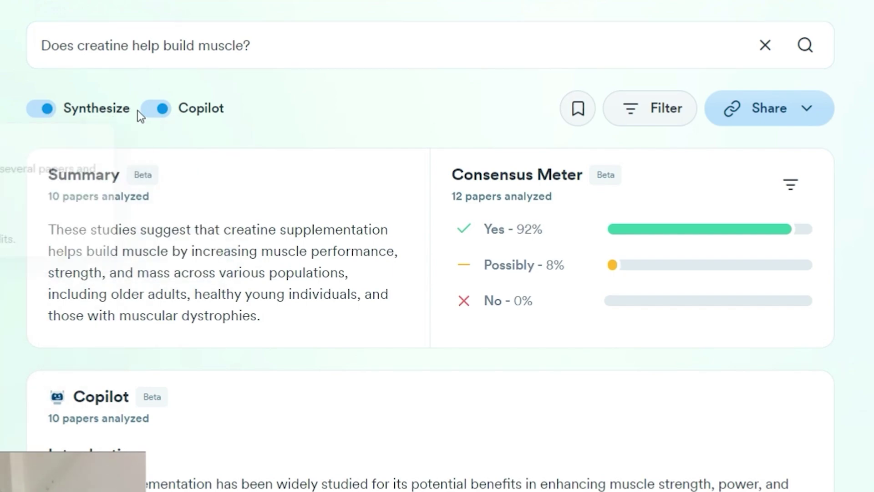
pyautogui.moveTo(82, 109)
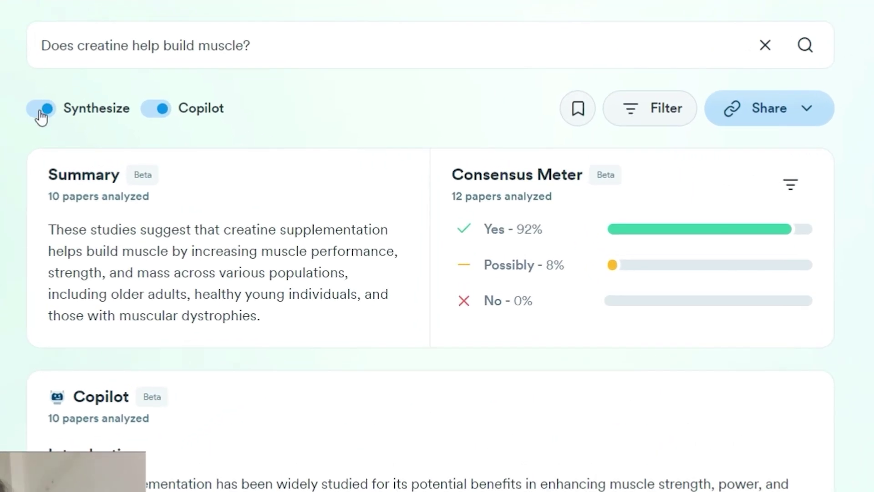
pyautogui.click(41, 111)
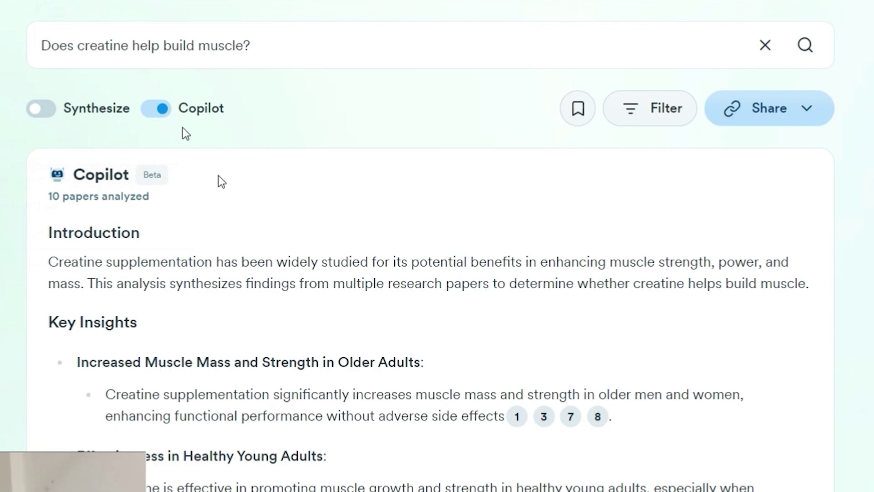
# - Read the Copilot analysis from the Introduction through Key Insights to the Conclusion, previewing the source behind citation 1
pyautogui.moveTo(51, 236); pyautogui.dragTo(549, 337)
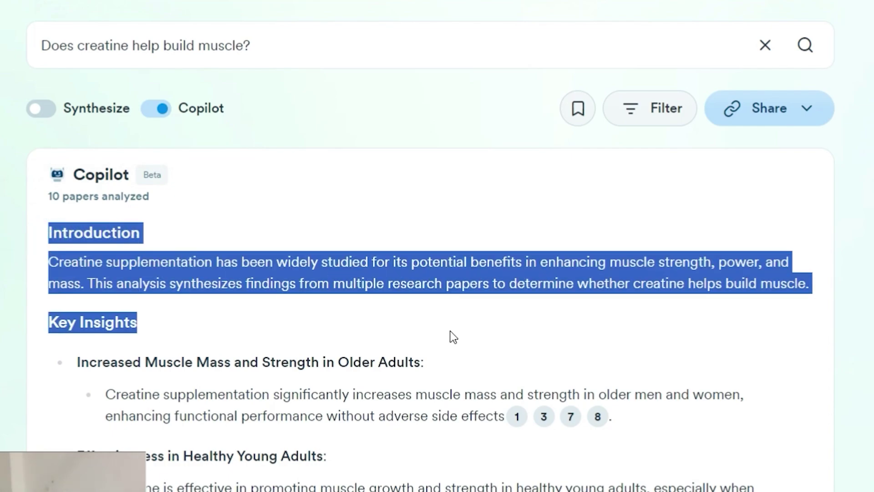
pyautogui.scroll(-3, 470, 324)
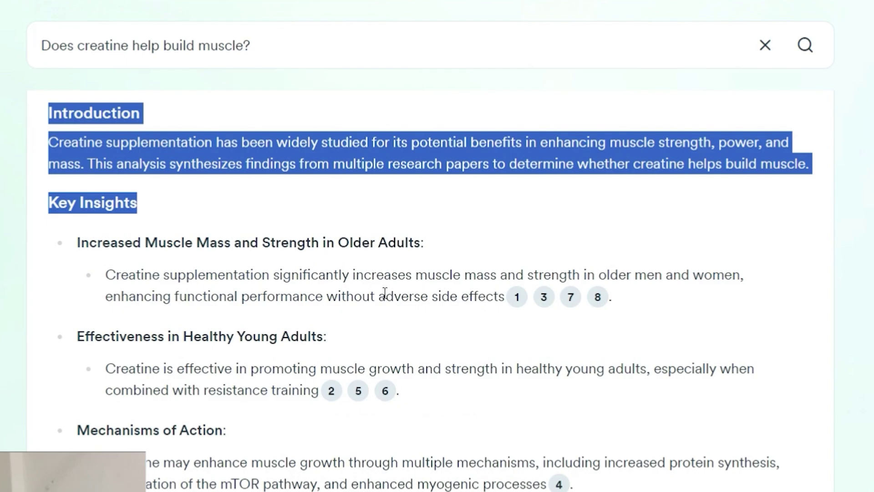
pyautogui.click(350, 283)
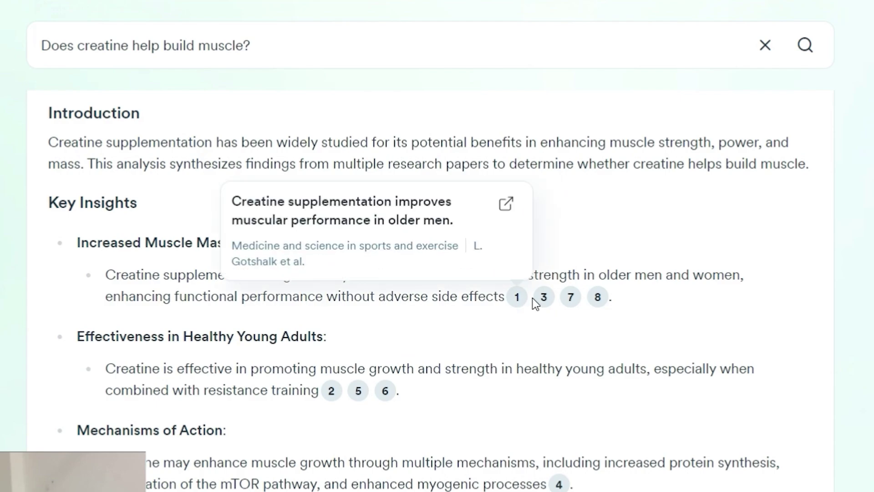
pyautogui.moveTo(523, 306)
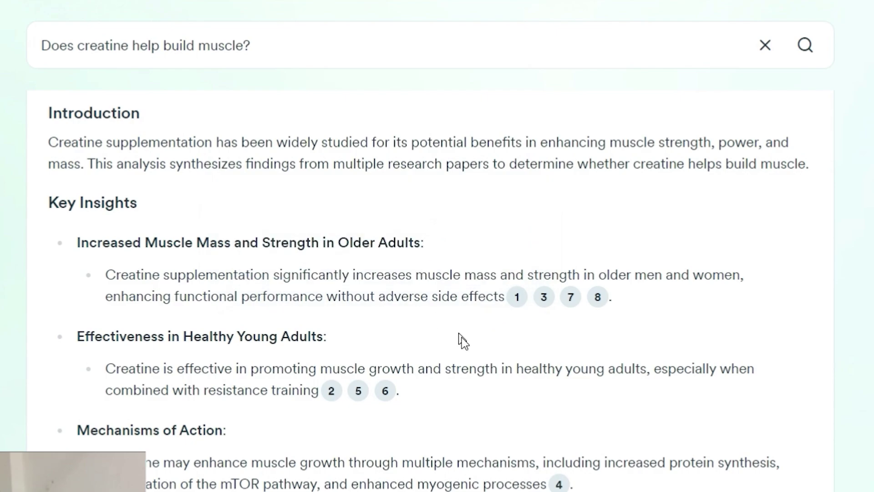
pyautogui.scroll(-12, 420, 390)
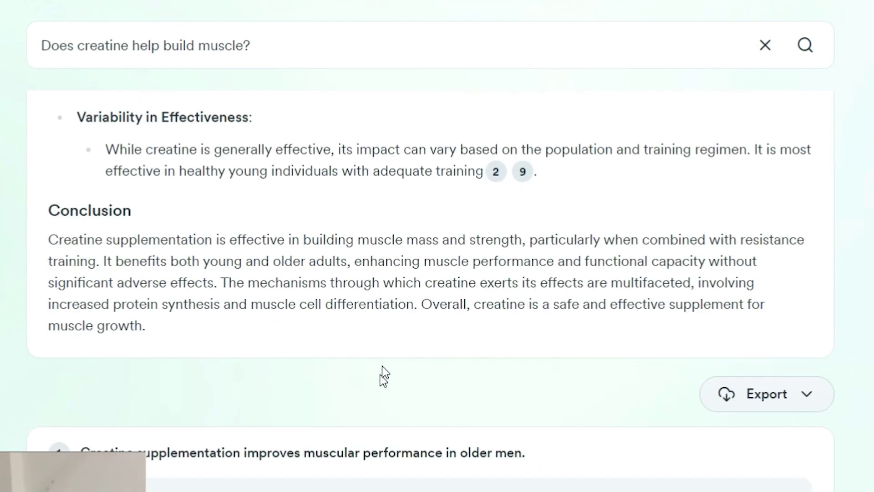
pyautogui.scroll(-5, 378, 342)
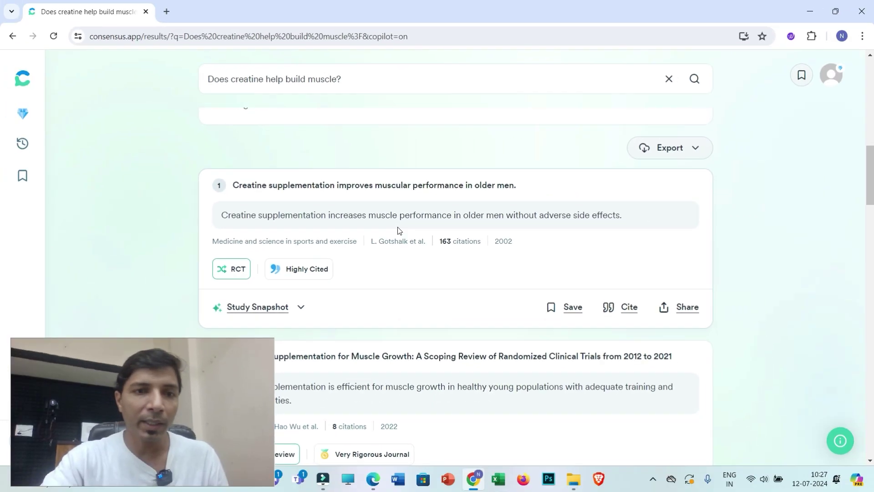
# - Review the first three papers in the results, highlighting the key finding of the first one
pyautogui.moveTo(633, 220); pyautogui.dragTo(223, 224)
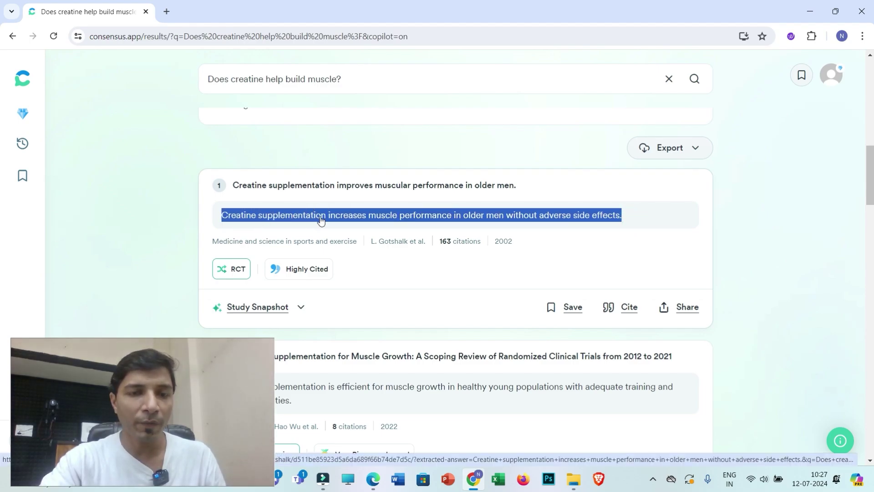
pyautogui.scroll(-4, 371, 211)
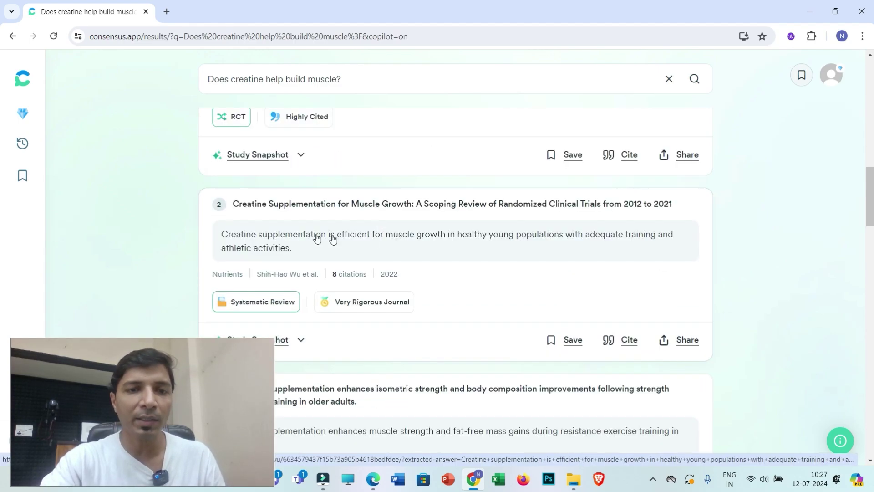
pyautogui.scroll(-2, 361, 264)
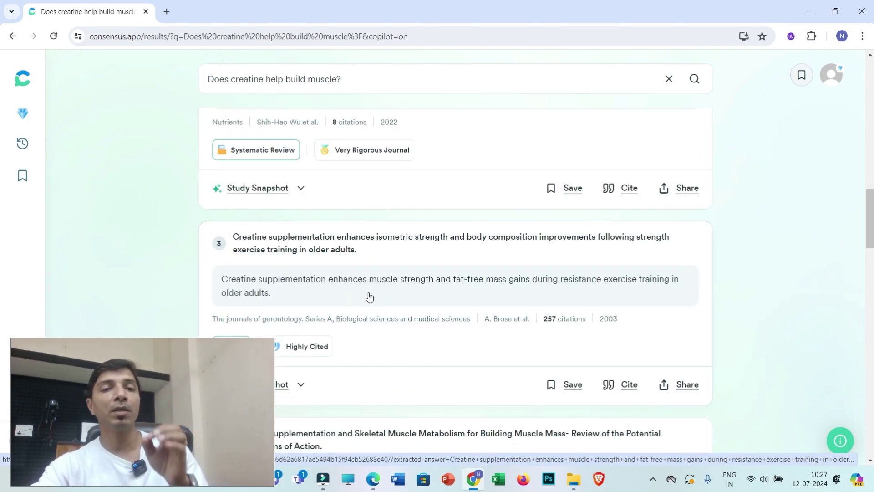
pyautogui.scroll(1, 401, 278)
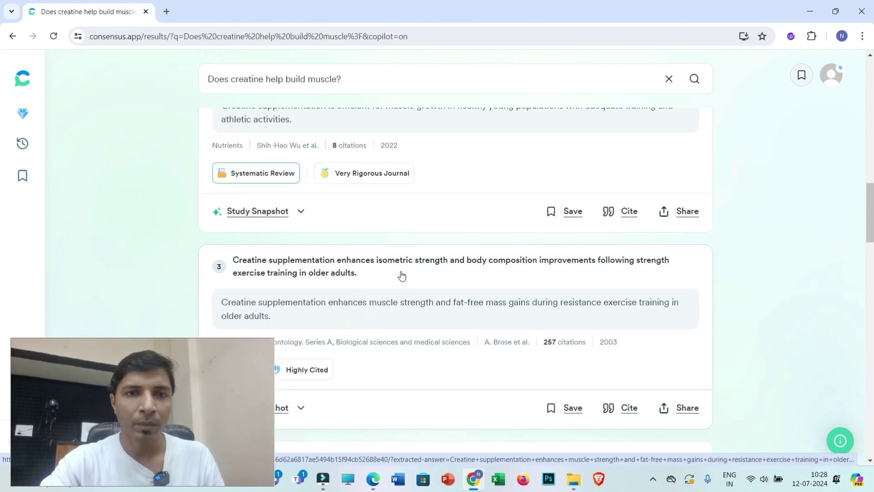
# - Jump from citation 1 in Key Insights to its paper in the results and highlight the paper's citation count
pyautogui.scroll(15, 410, 255)
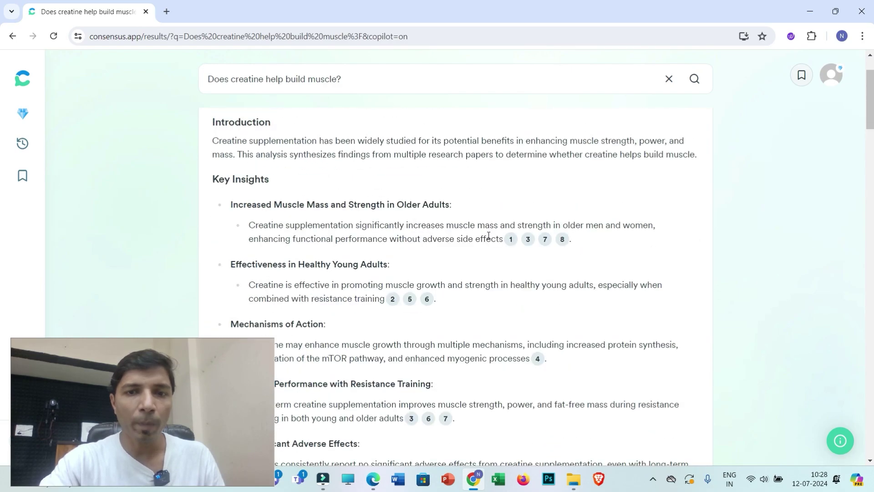
pyautogui.moveTo(511, 244)
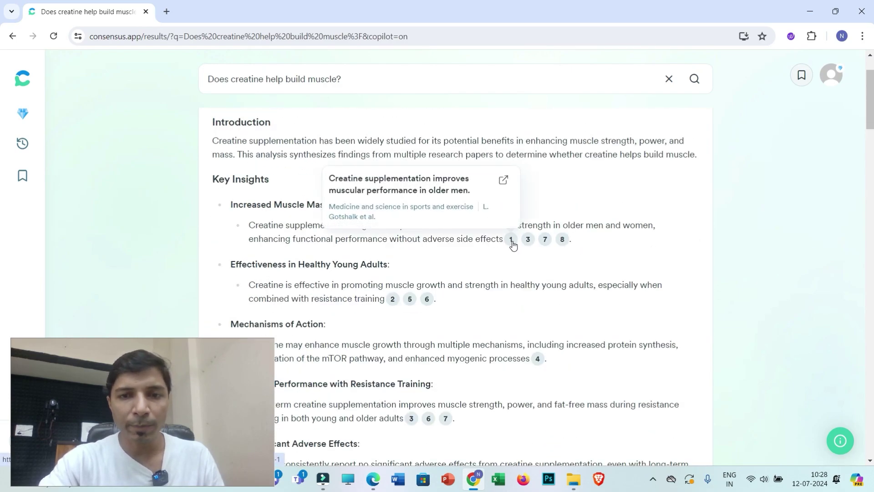
pyautogui.click(512, 241)
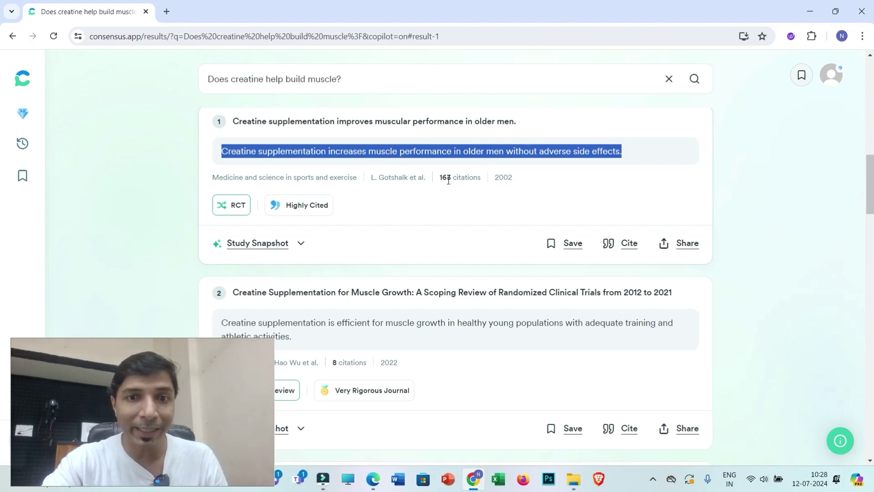
pyautogui.moveTo(440, 179); pyautogui.dragTo(478, 185)
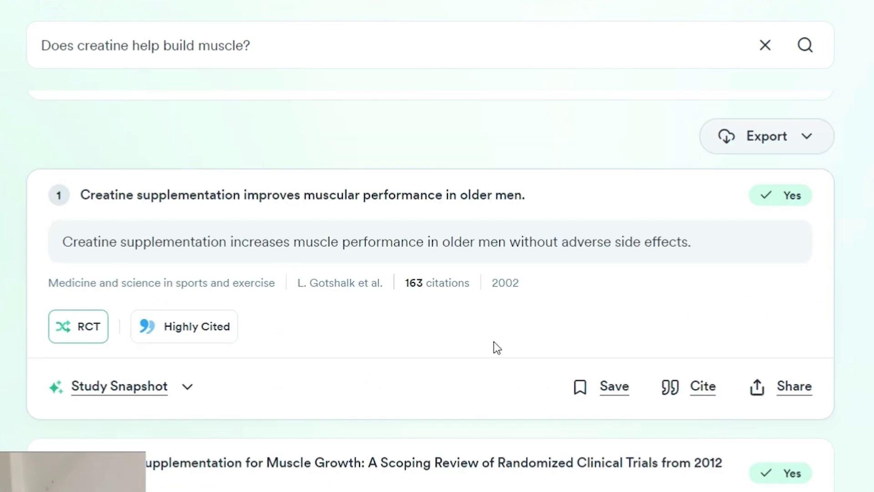
# - Examine the Consensus Meter for the creatine question, highlighting its heading and the Yes percentage
pyautogui.scroll(15, 546, 340)
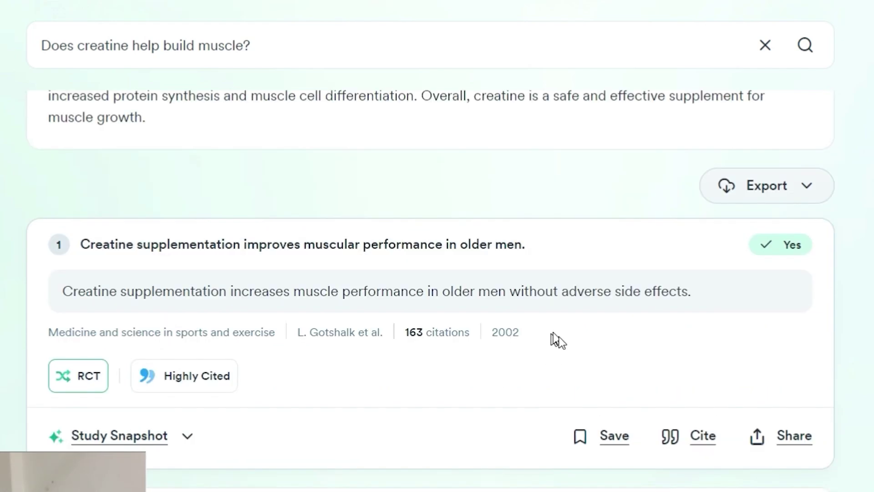
pyautogui.scroll(10, 614, 317)
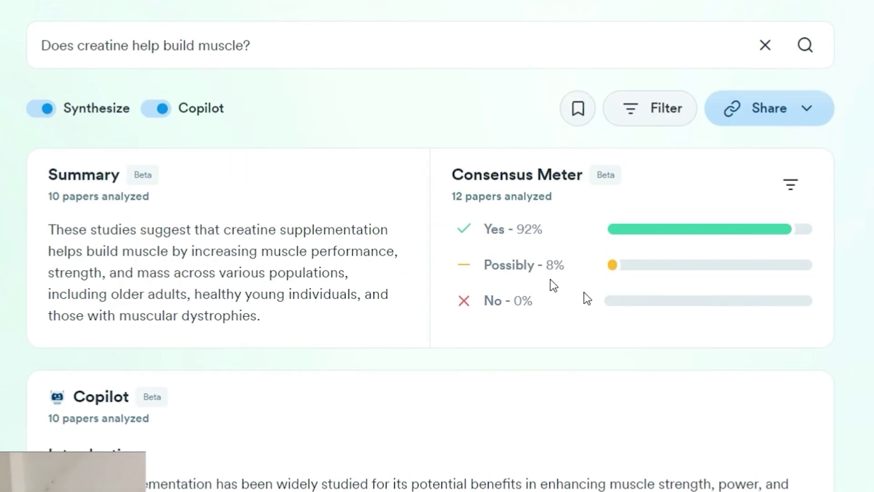
pyautogui.moveTo(453, 178); pyautogui.dragTo(584, 181)
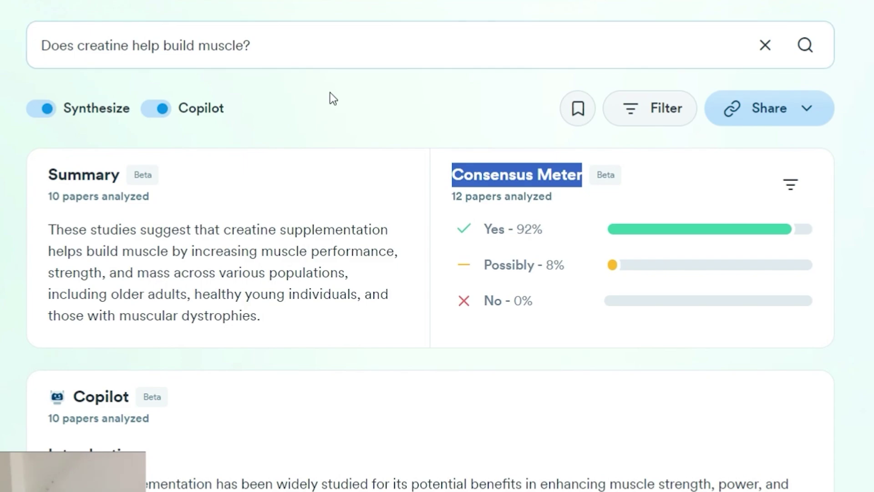
pyautogui.moveTo(544, 230); pyautogui.dragTo(521, 230)
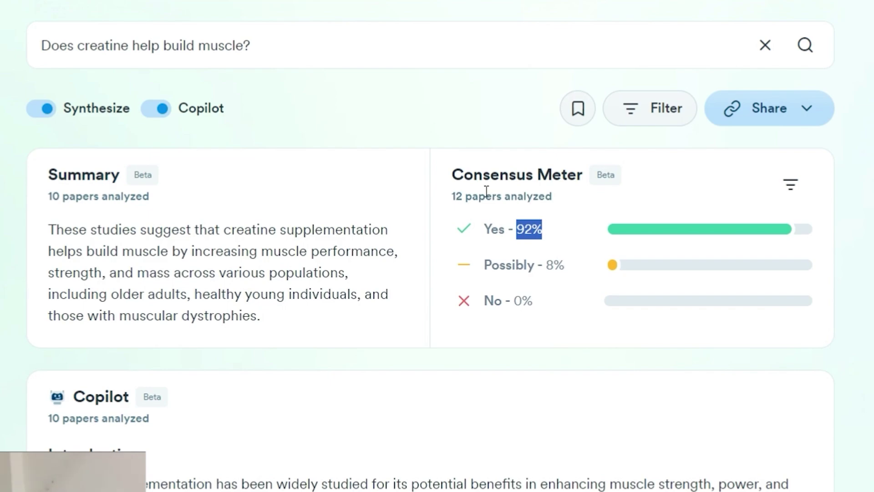
pyautogui.moveTo(458, 174); pyautogui.dragTo(579, 178)
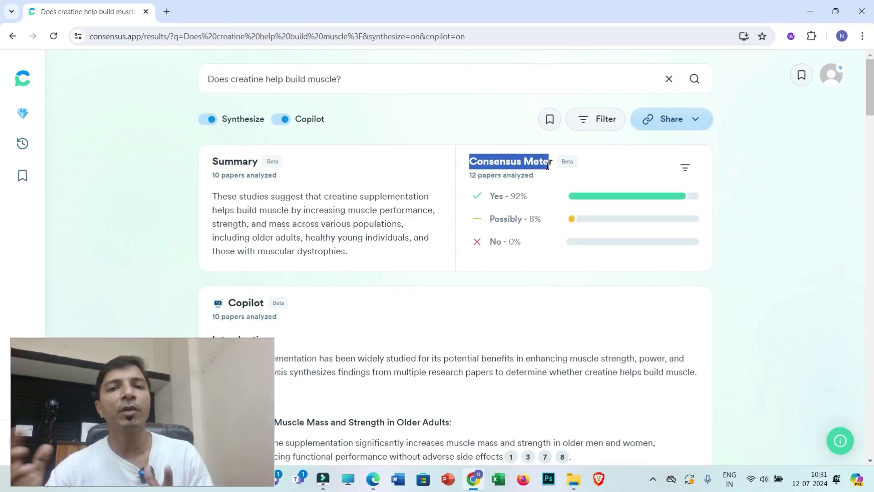
pyautogui.click(347, 78)
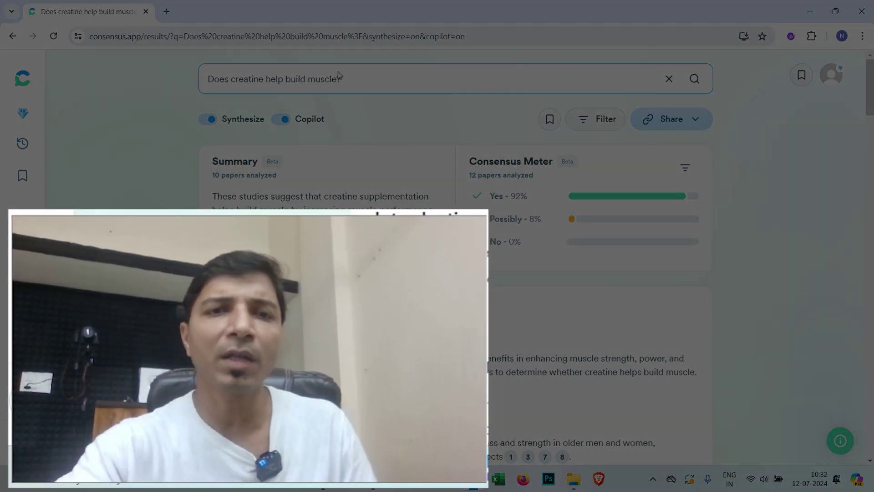
pyautogui.moveTo(347, 78); pyautogui.dragTo(203, 75)
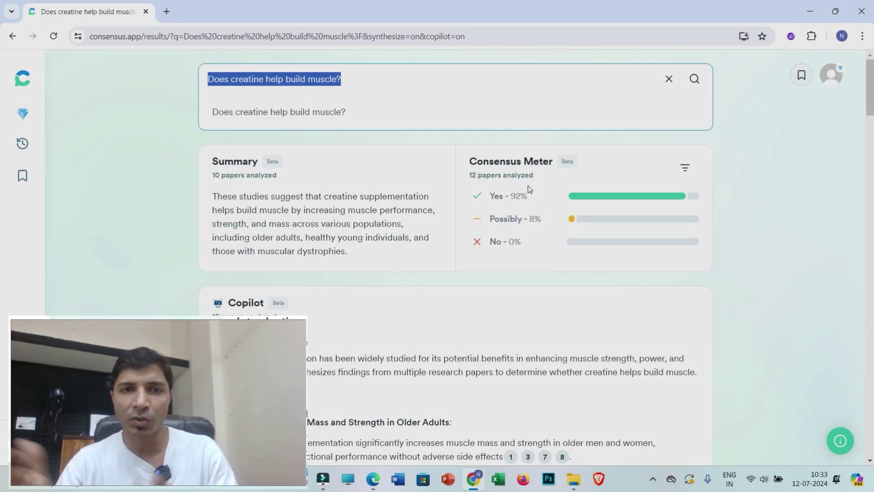
pyautogui.click(504, 262)
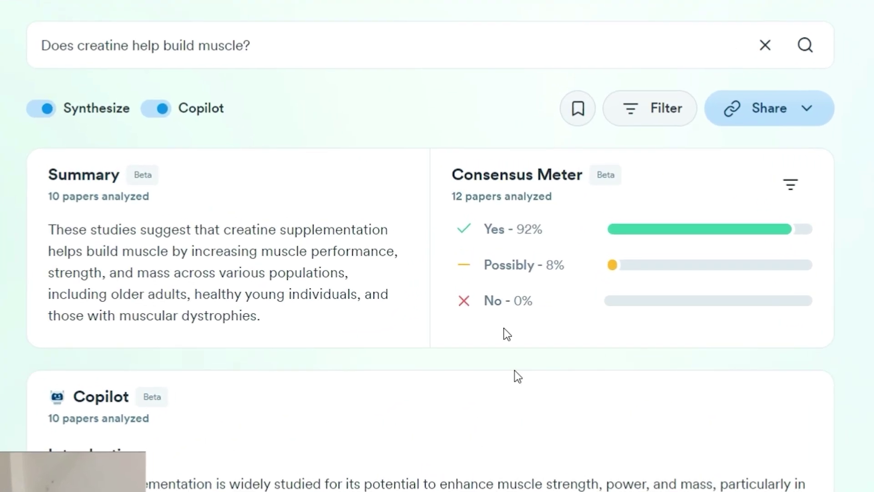
# - Open the search filters and examine the paper options for publication year, open access and minimum citations
pyautogui.click(659, 116)
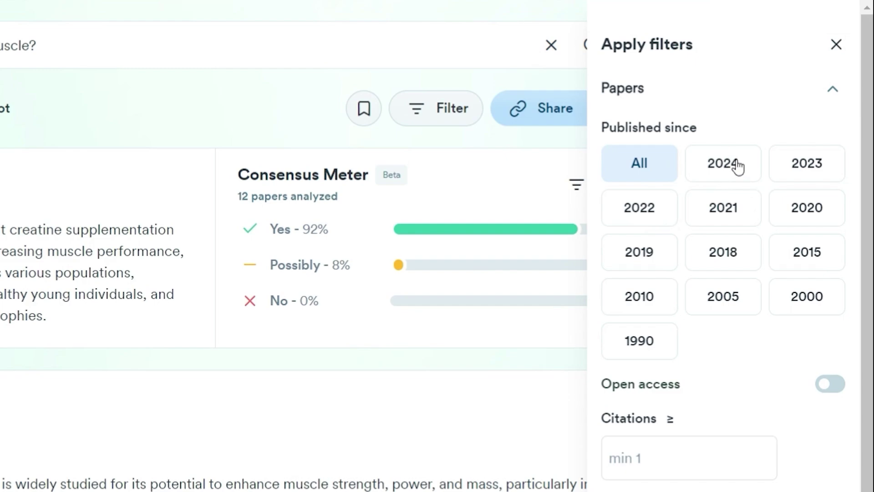
pyautogui.scroll(-3, 732, 353)
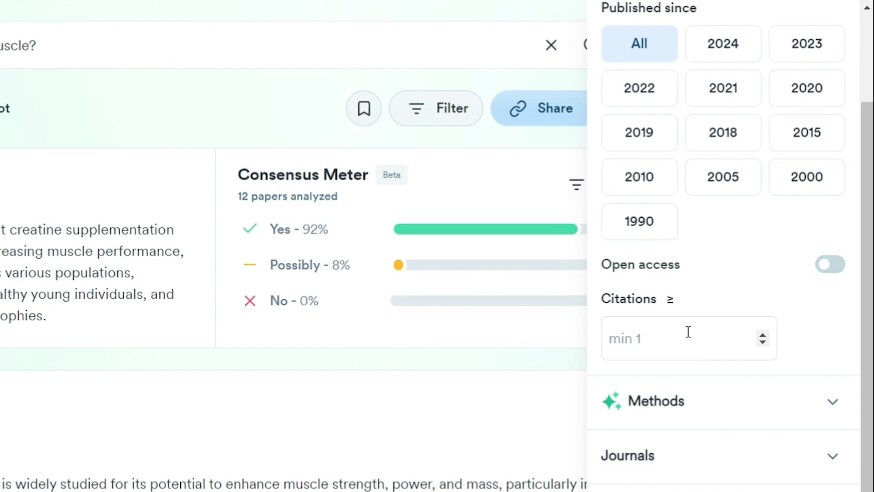
pyautogui.click(650, 343)
pyautogui.scroll(-2, 728, 364)
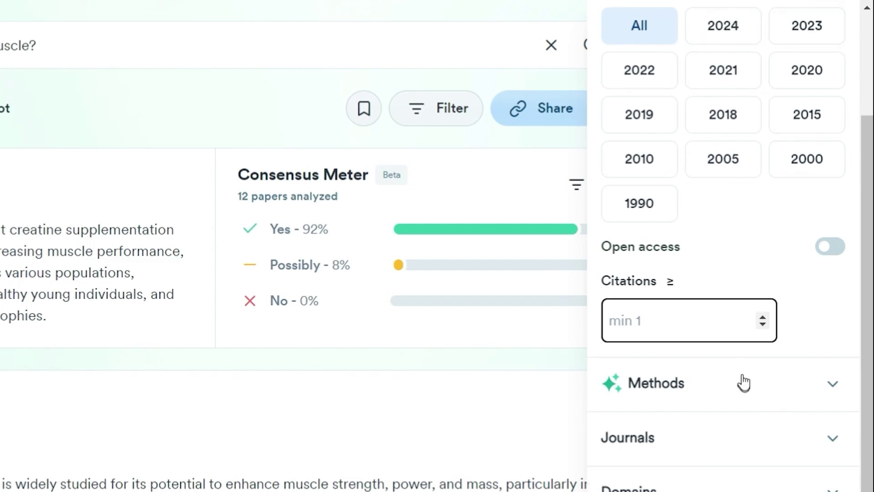
# - Expand the Methods filters and examine the study types and the study details, including controlled and human studies
pyautogui.click(825, 333)
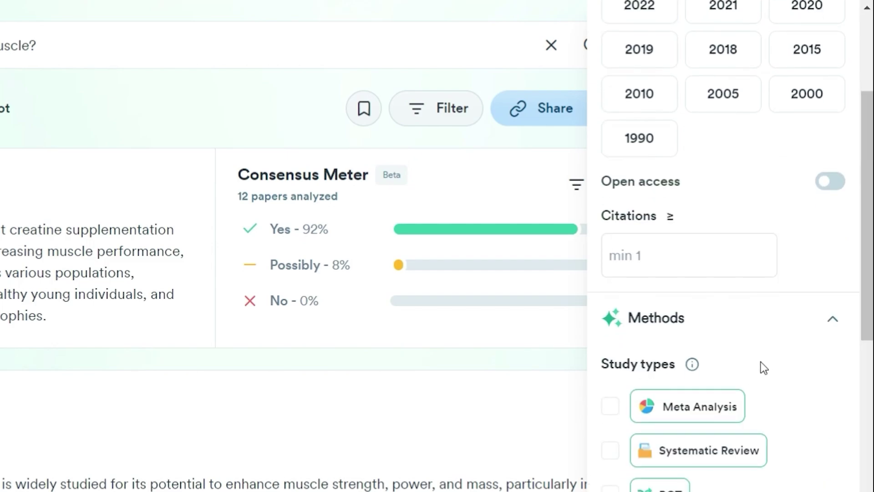
pyautogui.scroll(-5, 747, 365)
pyautogui.moveTo(732, 363)
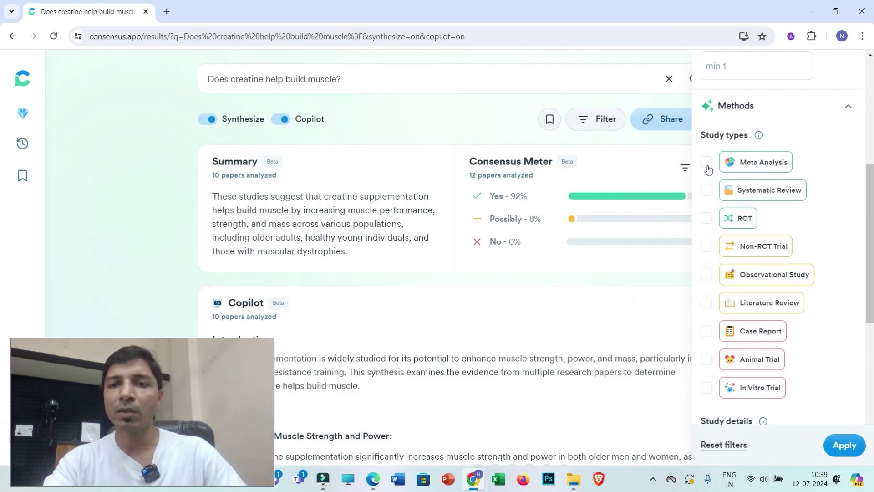
pyautogui.moveTo(775, 196)
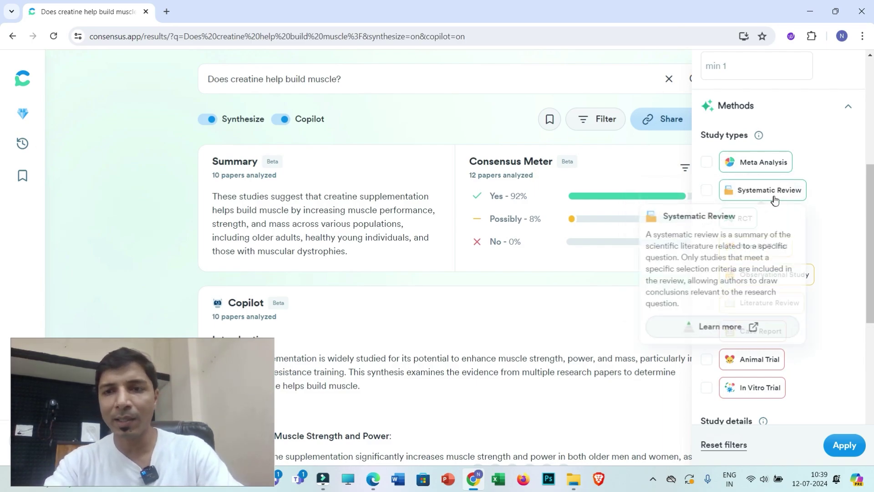
pyautogui.scroll(-2, 809, 195)
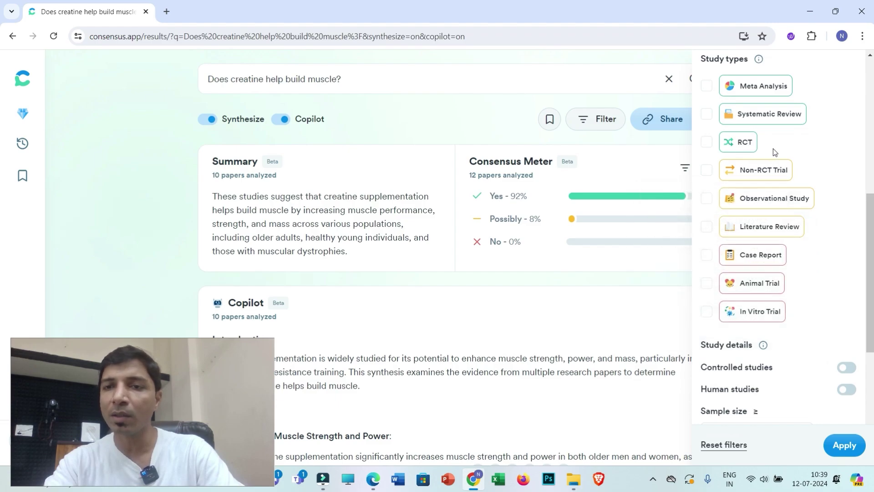
pyautogui.scroll(-2, 798, 272)
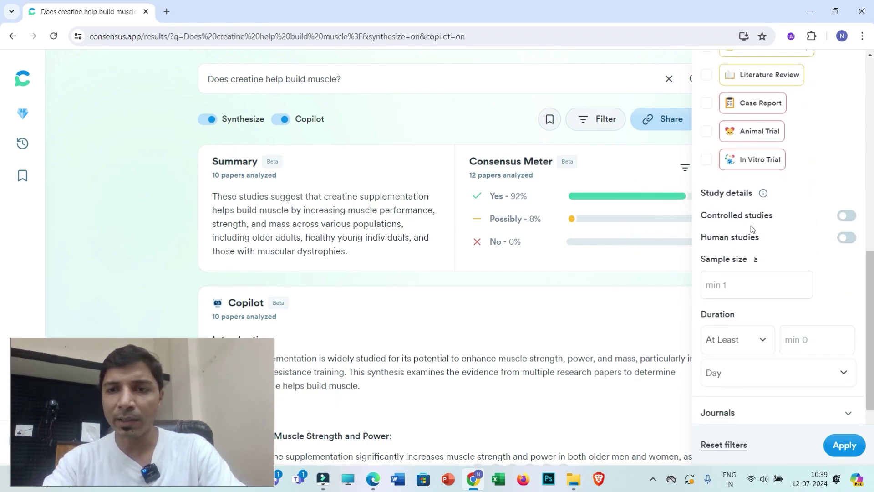
pyautogui.click(846, 218)
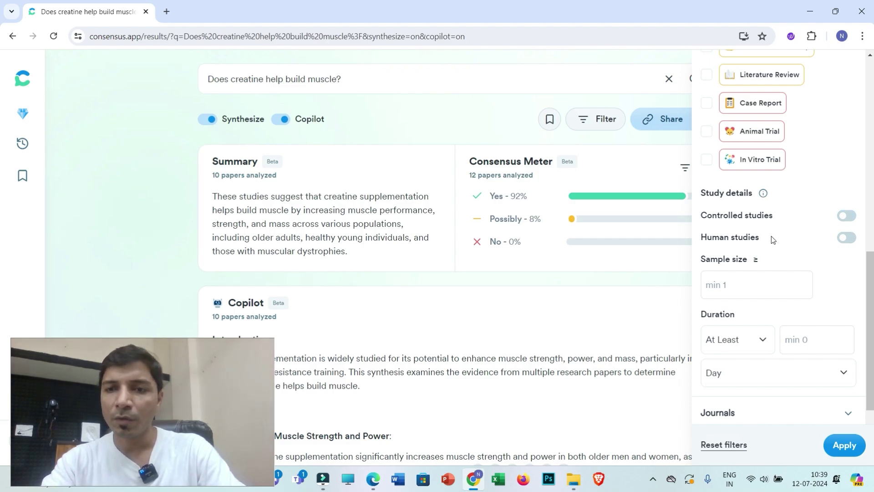
# - Set the minimum sample size to 10 in the study details filters and apply it to the creatine search
pyautogui.scroll(-3, 773, 240)
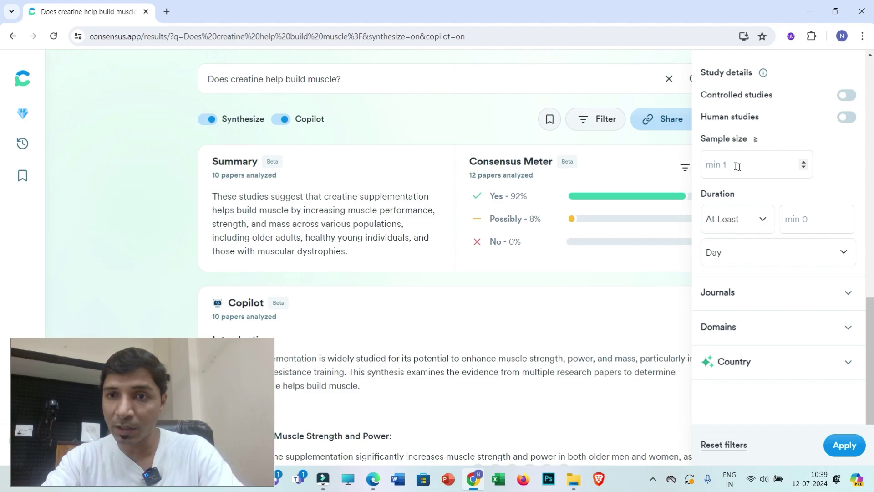
pyautogui.click(737, 166)
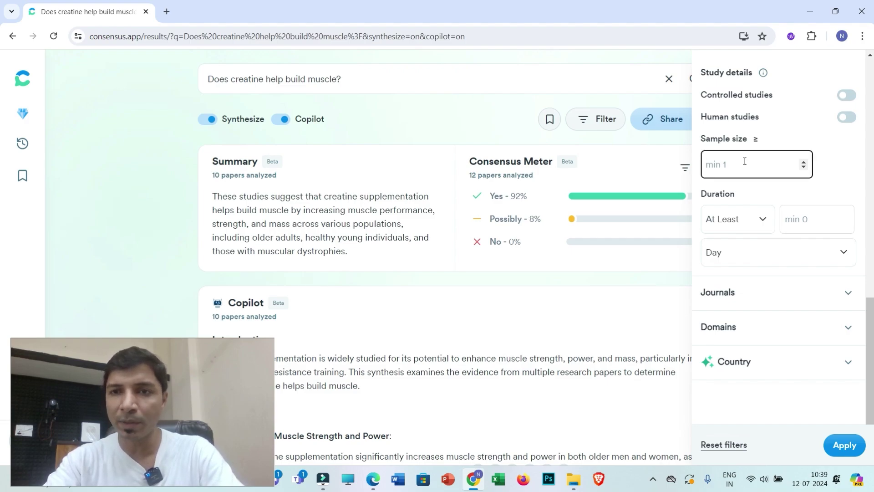
pyautogui.write('10')
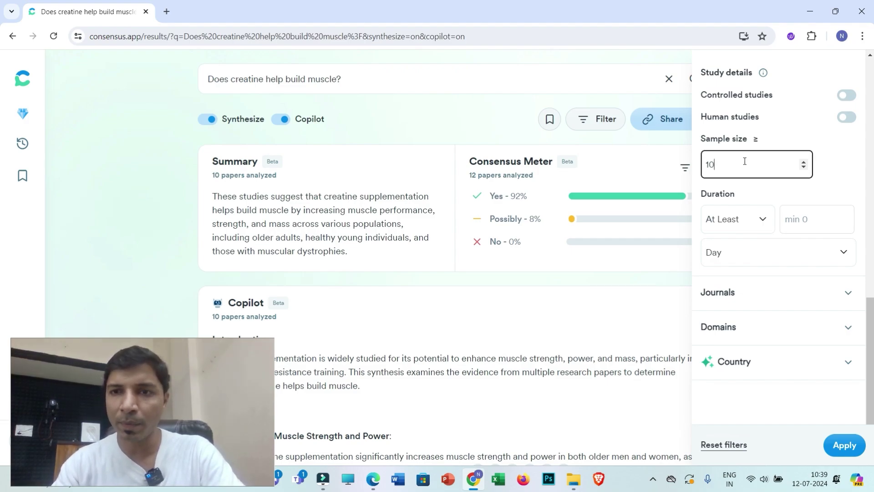
pyautogui.click(844, 445)
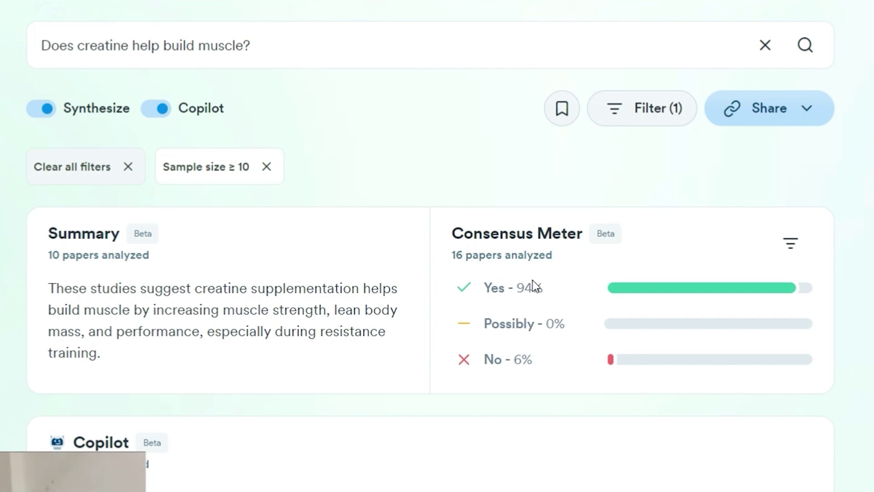
# - Reopen the search filters and expand the Journals section to examine the SJR quartile rating options Q1 to Q4
pyautogui.click(654, 117)
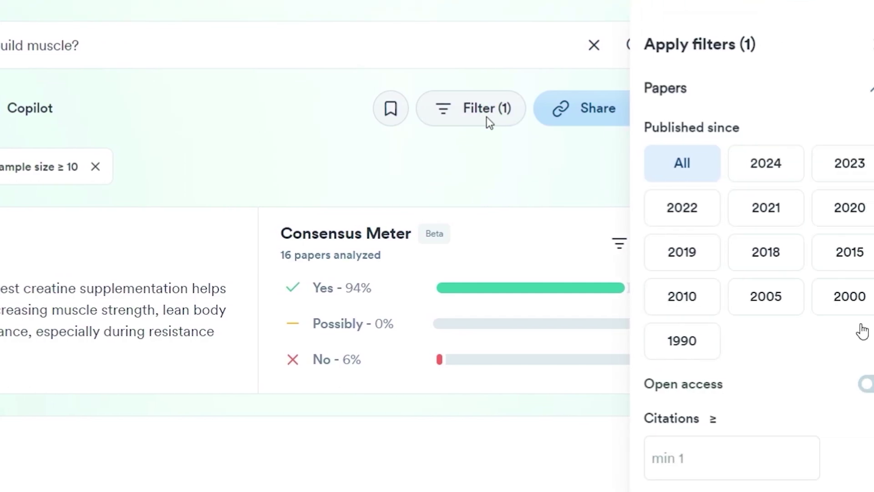
pyautogui.scroll(-5, 839, 296)
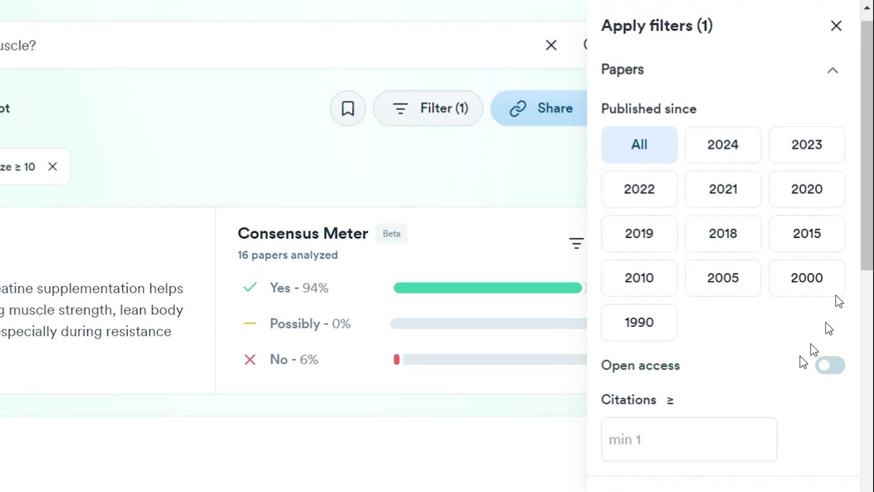
pyautogui.scroll(-10, 793, 375)
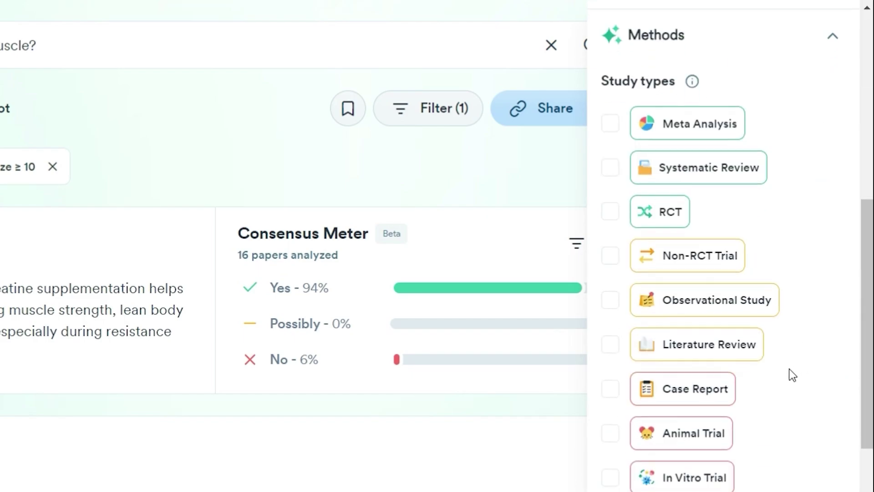
pyautogui.scroll(-3, 796, 410)
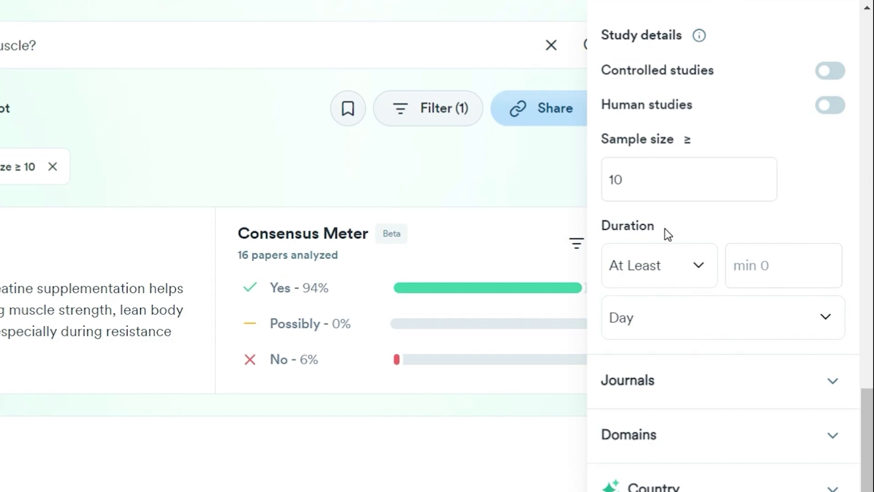
pyautogui.click(828, 386)
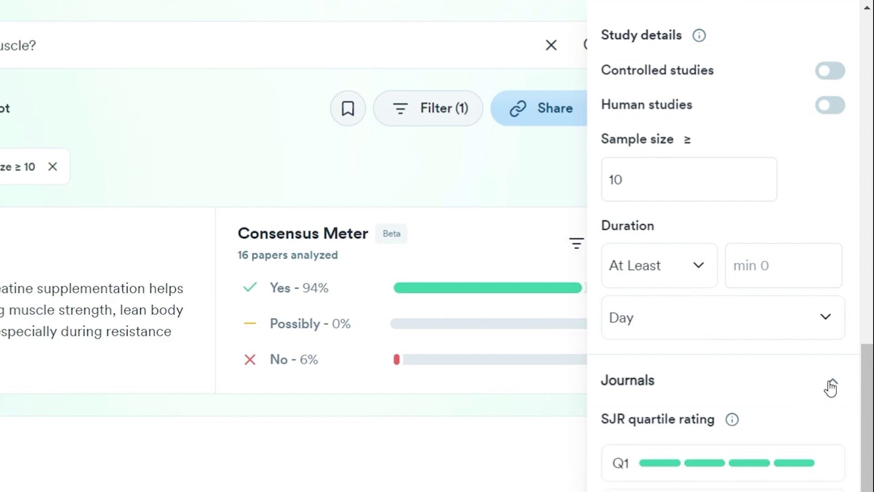
pyautogui.scroll(-5, 758, 380)
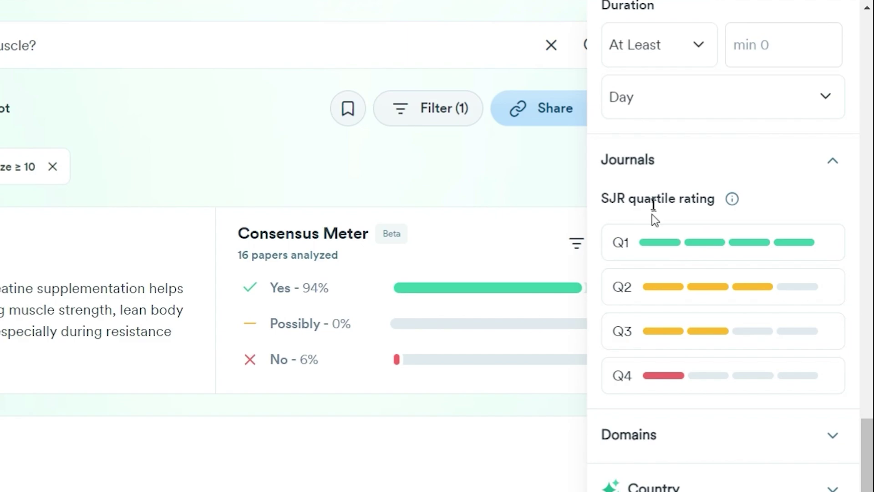
# - Expand the Domains and Country filters to examine their options, and close the filters without applying anything
pyautogui.click(832, 435)
pyautogui.scroll(-5, 776, 364)
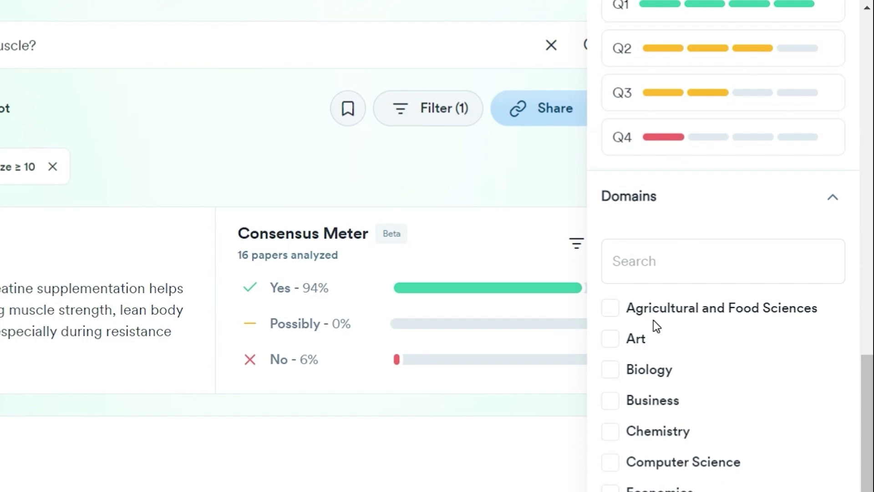
pyautogui.click(771, 232)
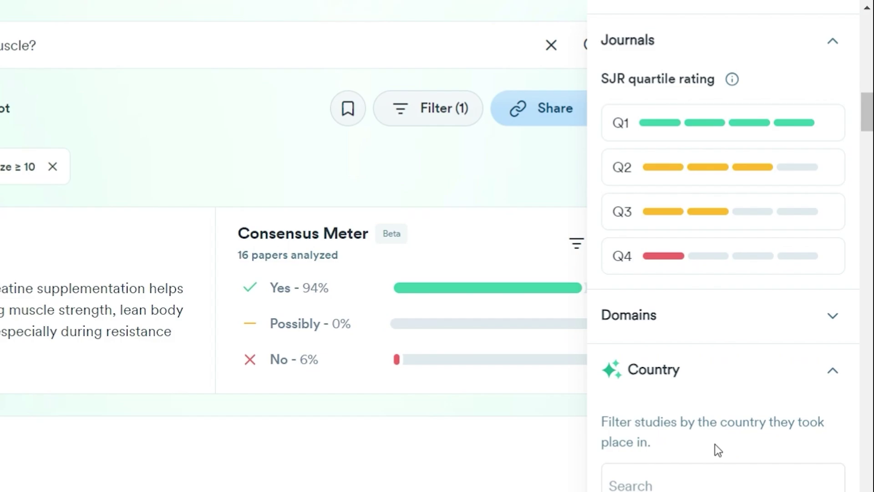
pyautogui.scroll(-2, 716, 414)
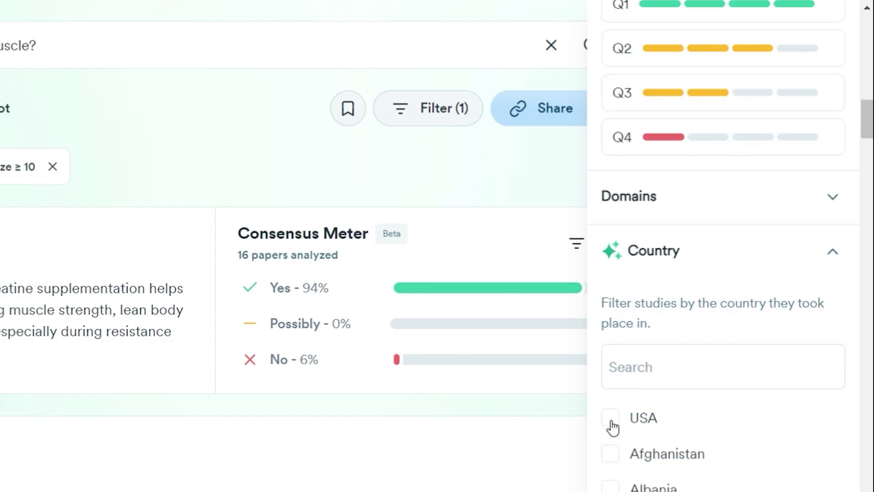
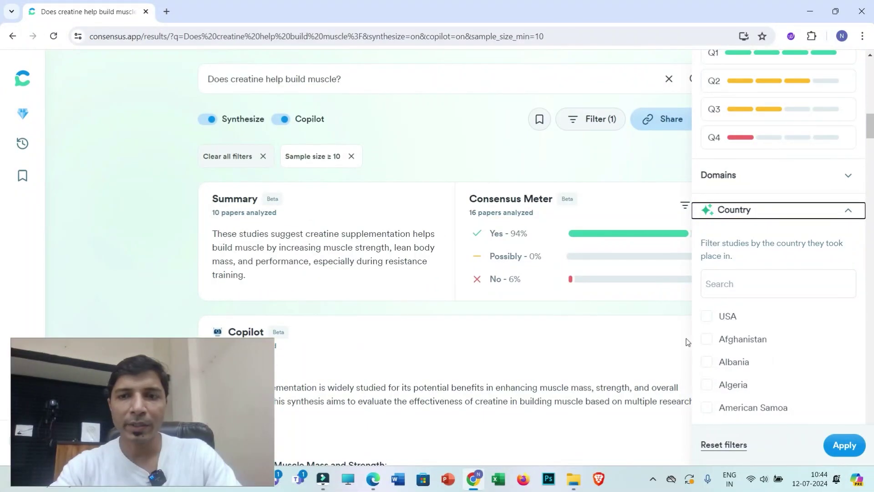
pyautogui.click(663, 170)
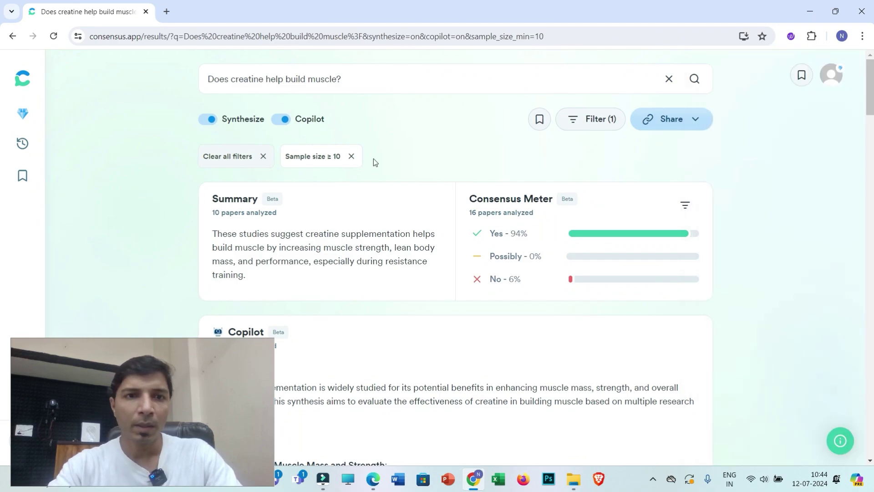
# - Replace the creatine question with "generate Literature review on deformed magnesium alloys" and run the search
pyautogui.moveTo(361, 80); pyautogui.dragTo(217, 89)
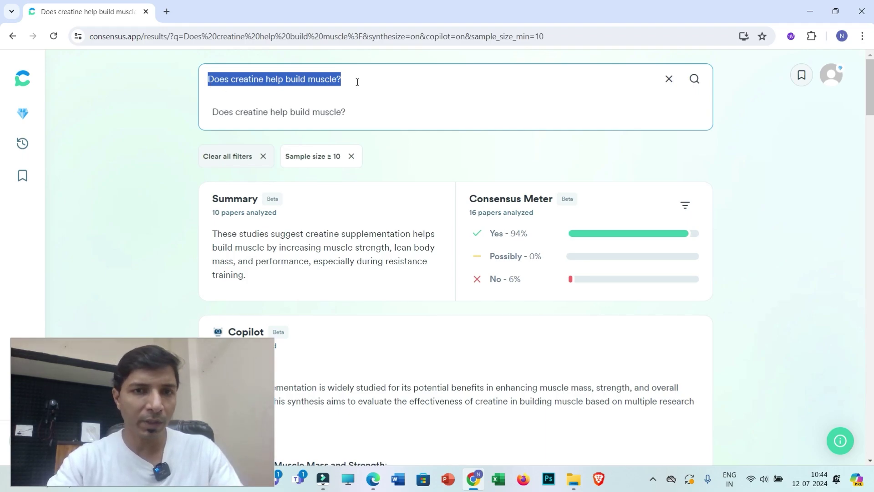
pyautogui.write('Literature review deformed')
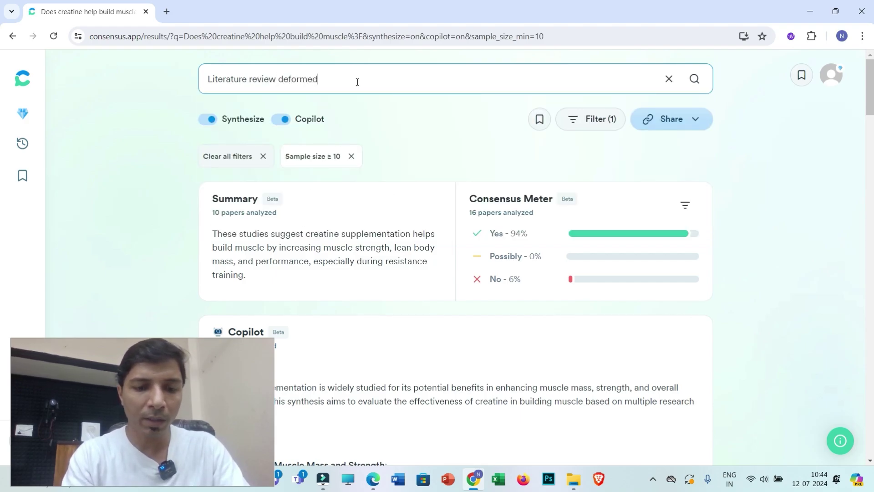
pyautogui.write(' magnesium alloys')
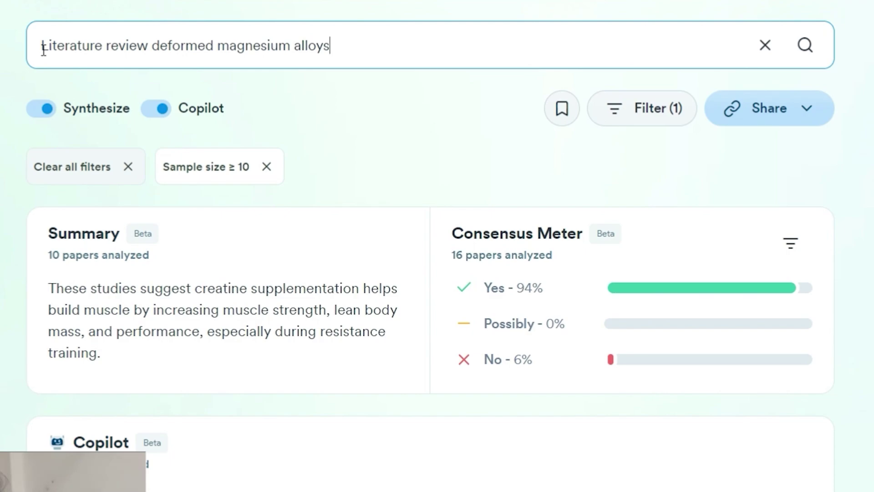
pyautogui.click(43, 49)
pyautogui.write('generate')
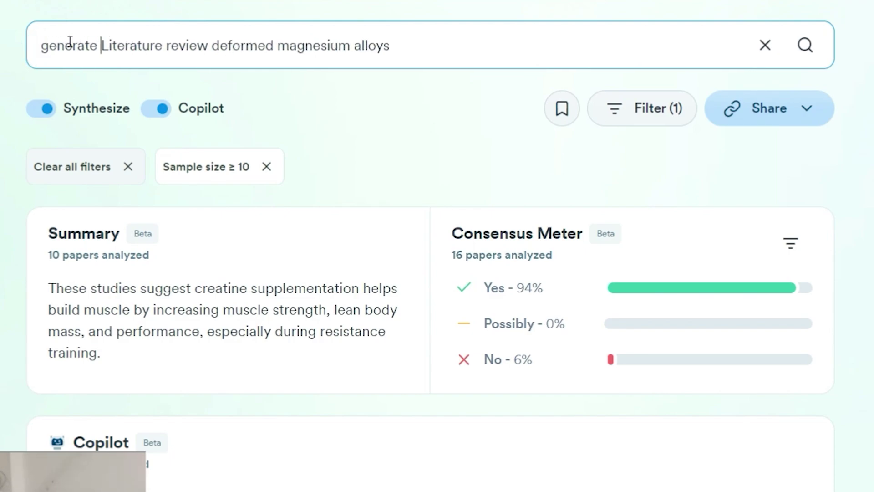
pyautogui.click(207, 46)
pyautogui.write('on')
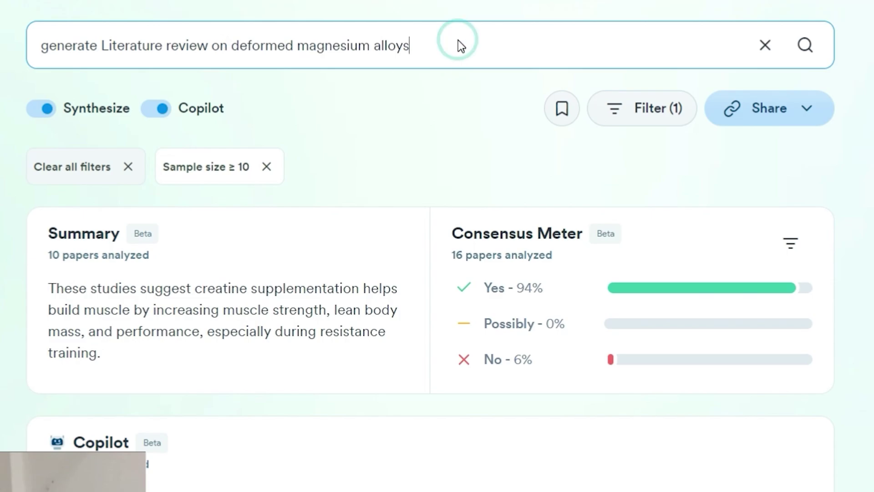
pyautogui.press('Return')
# - Read through the generated Copilot literature review on deformed magnesium alloys, including its sections and the source of citation 2
pyautogui.click(307, 210)
pyautogui.scroll(-3, 186, 266)
pyautogui.scroll(-7, 193, 250)
pyautogui.scroll(4, 210, 218)
pyautogui.scroll(6, 210, 215)
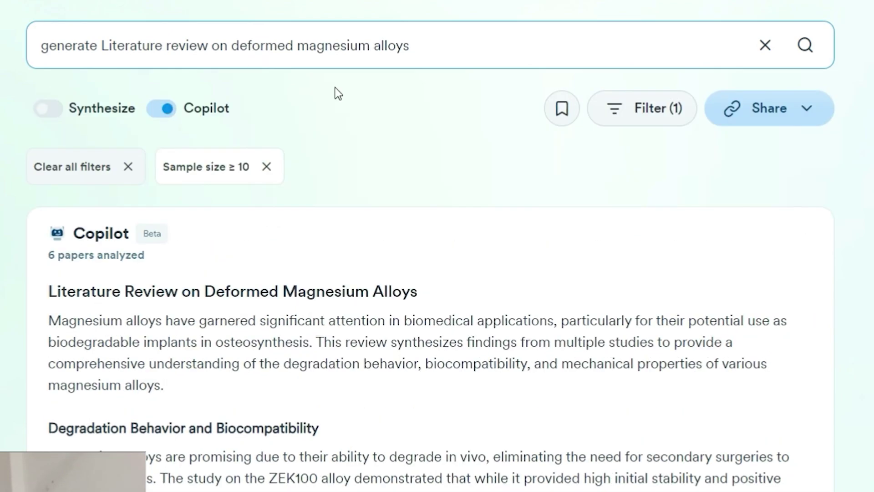
pyautogui.scroll(-6, 265, 303)
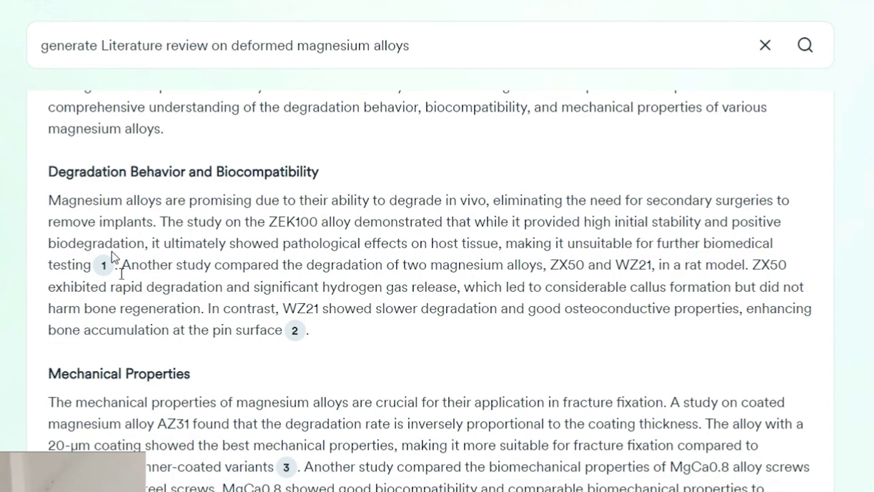
pyautogui.scroll(-2, 112, 251)
pyautogui.moveTo(293, 230)
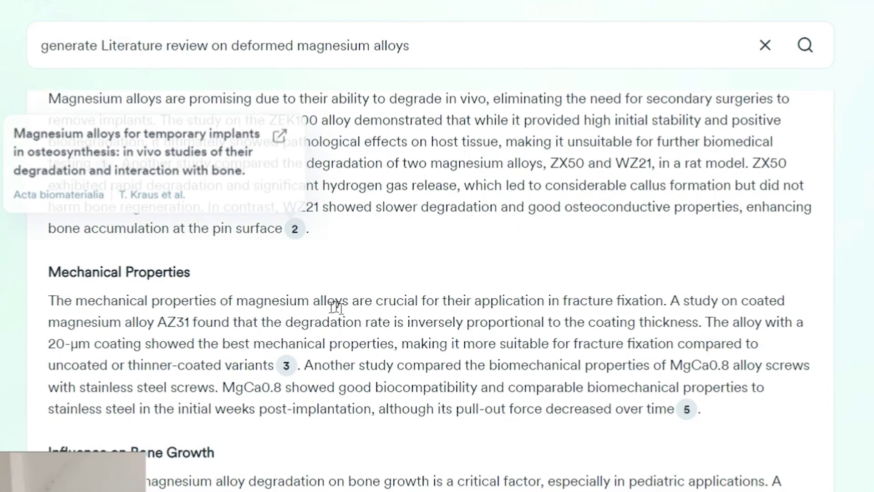
pyautogui.scroll(-20, 336, 307)
pyautogui.scroll(-10, 319, 319)
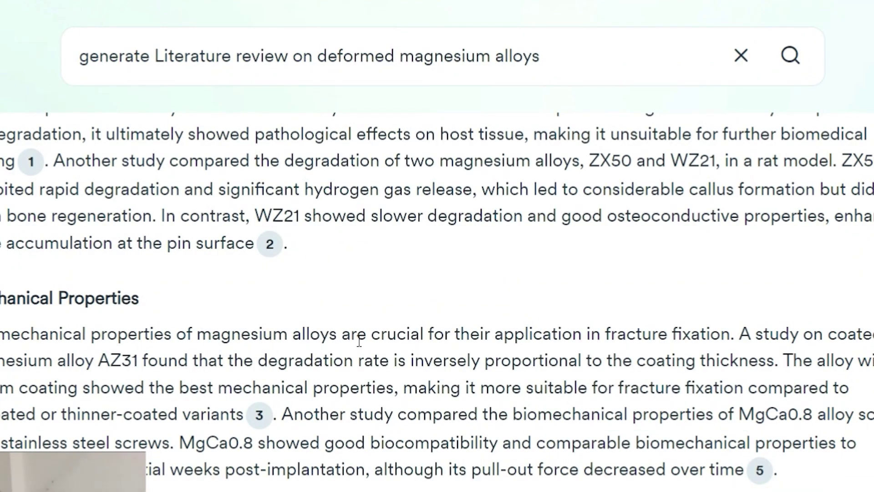
# - Jump from citation 3 under Mechanical Properties to its paper, highlight the publication year and examine the Rigorous Journal details
pyautogui.click(260, 420)
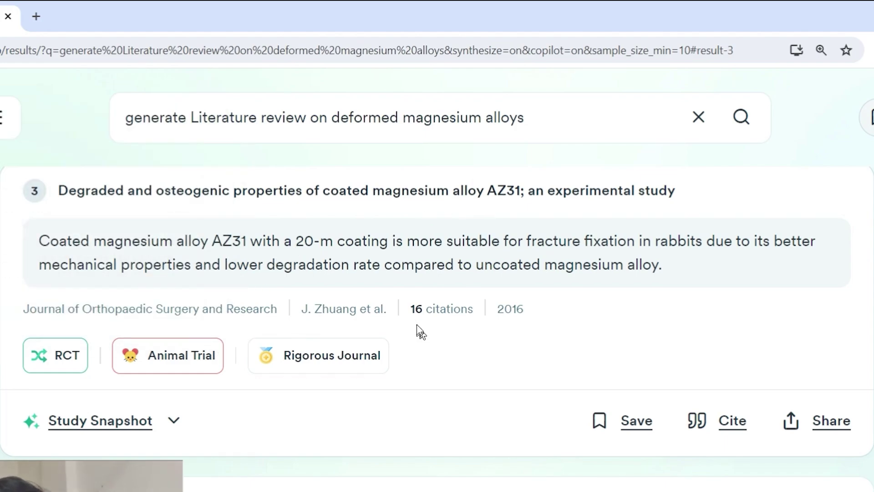
pyautogui.doubleClick(501, 310)
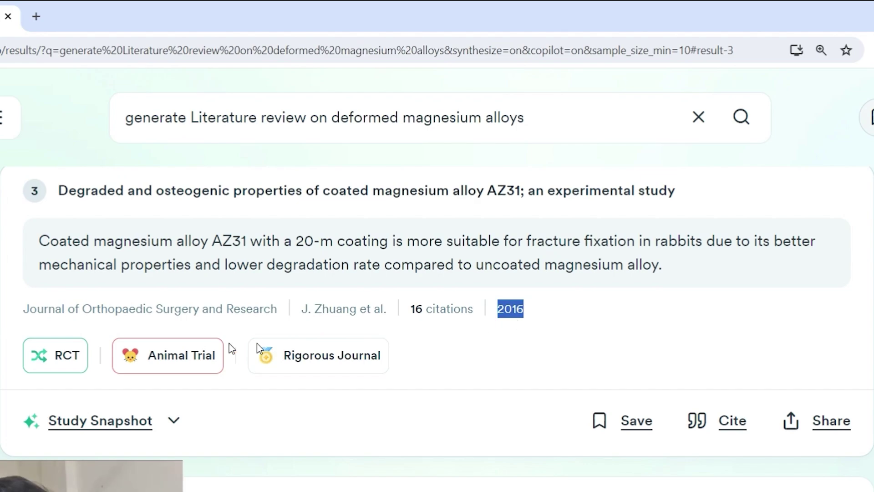
pyautogui.moveTo(71, 361)
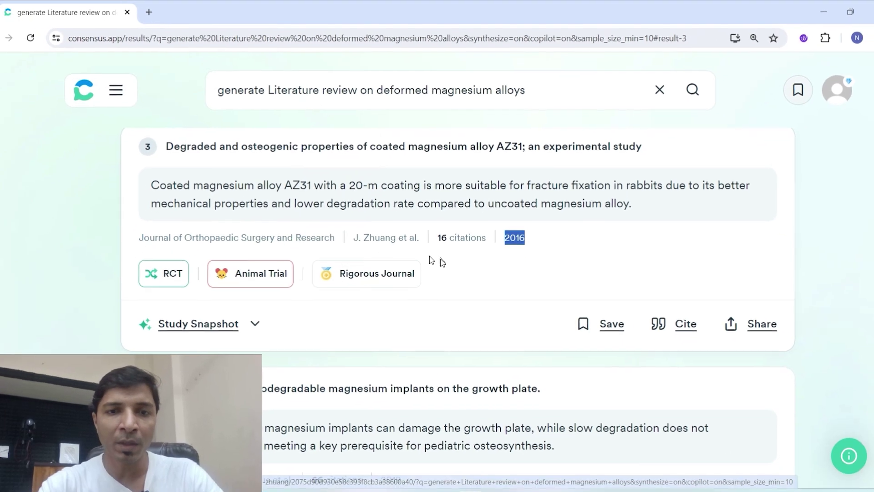
pyautogui.moveTo(354, 299)
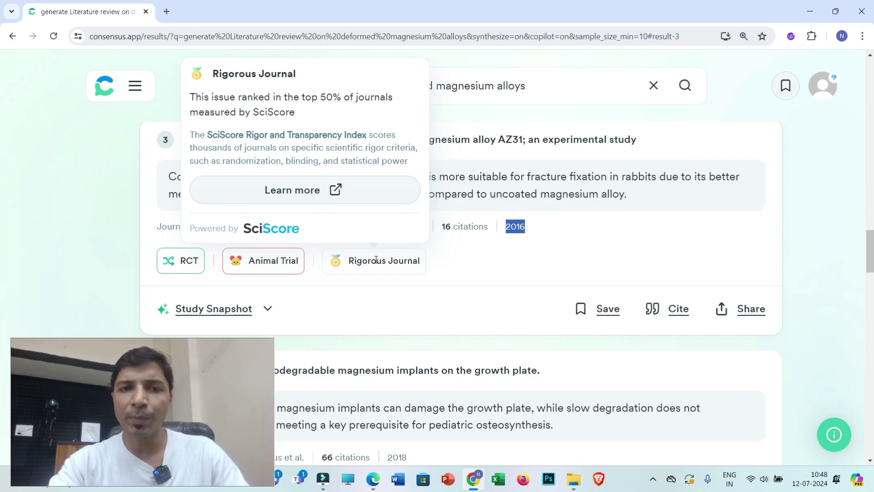
pyautogui.click(479, 263)
# - Expand the Study Snapshot of the coated AZ31 alloy paper and highlight its population and sample size
pyautogui.scroll(-1, 308, 287)
pyautogui.moveTo(221, 247)
pyautogui.click(267, 236)
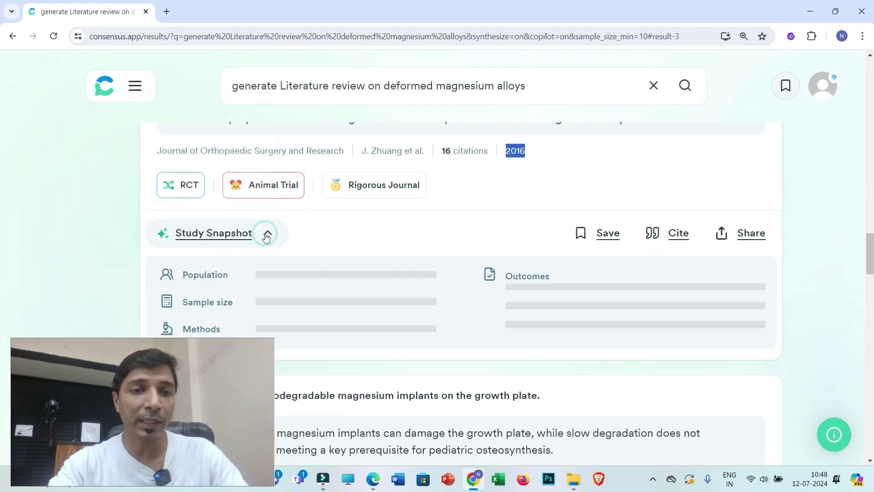
pyautogui.scroll(-1, 335, 285)
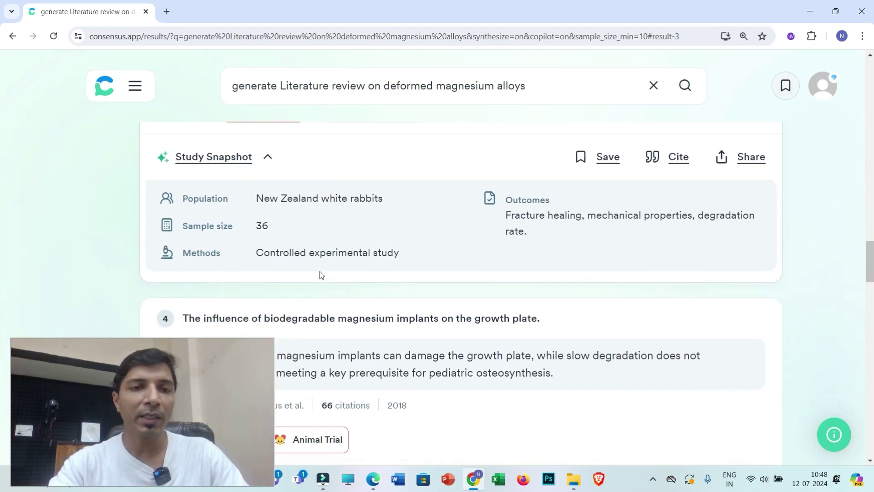
pyautogui.moveTo(259, 199); pyautogui.dragTo(379, 195)
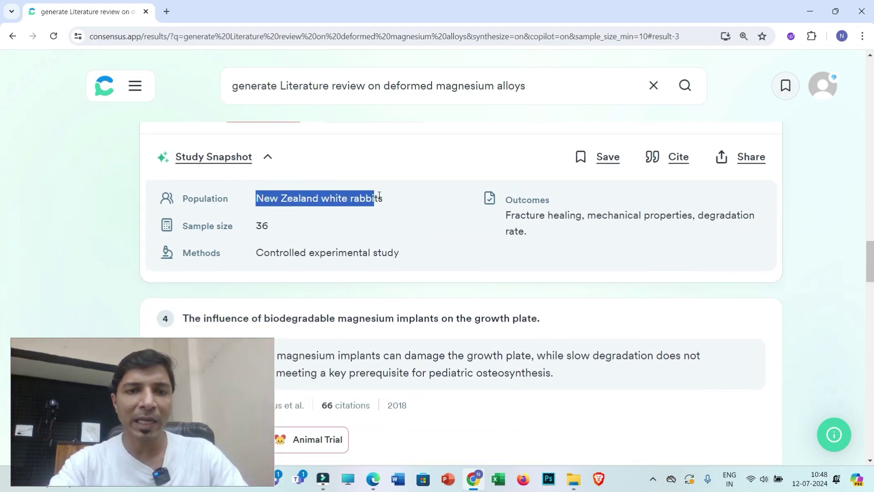
pyautogui.doubleClick(263, 226)
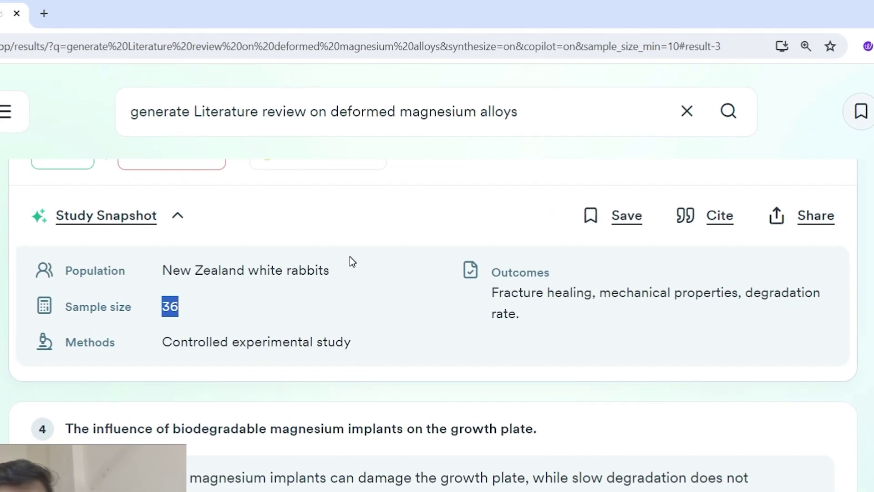
# - Review the Copilot references list, the start of the literature review and the first paper in the results
pyautogui.scroll(3, 377, 197)
pyautogui.scroll(10, 279, 205)
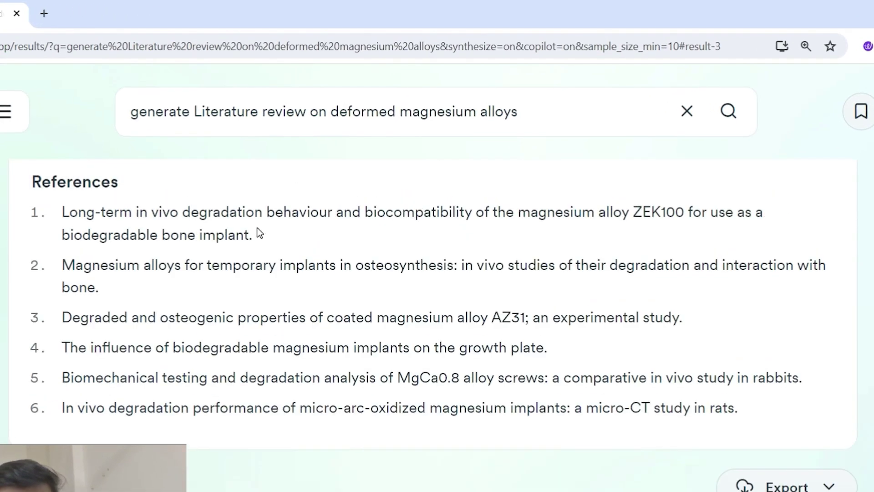
pyautogui.scroll(15, 249, 227)
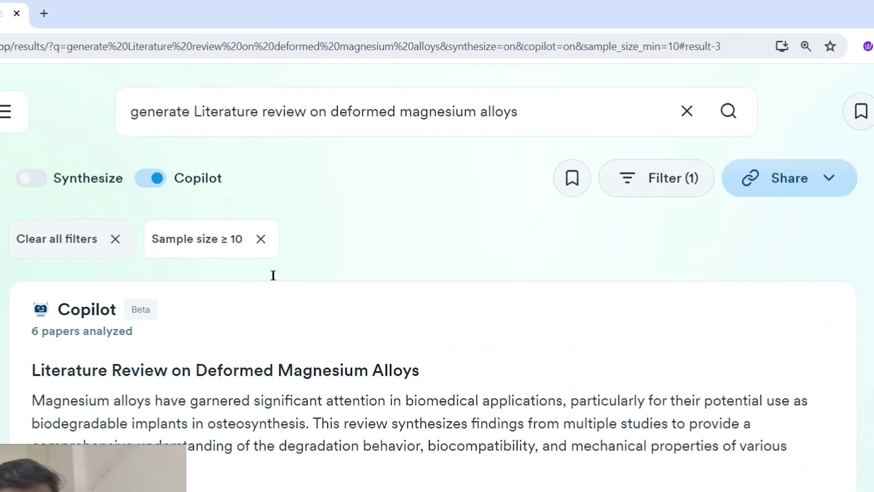
pyautogui.scroll(-8, 273, 275)
pyautogui.scroll(-15, 266, 278)
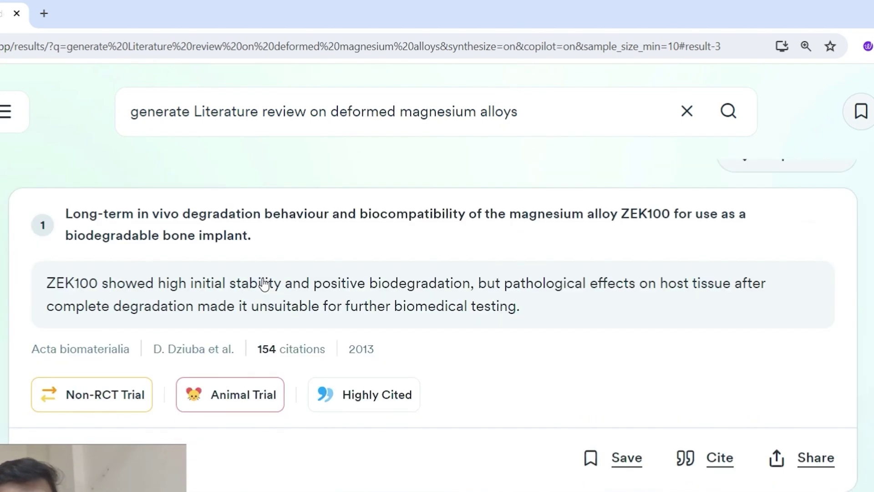
# - View the citation for the coated magnesium alloy AZ31 paper in APA format, and close the citation dialog
pyautogui.scroll(-5, 269, 286)
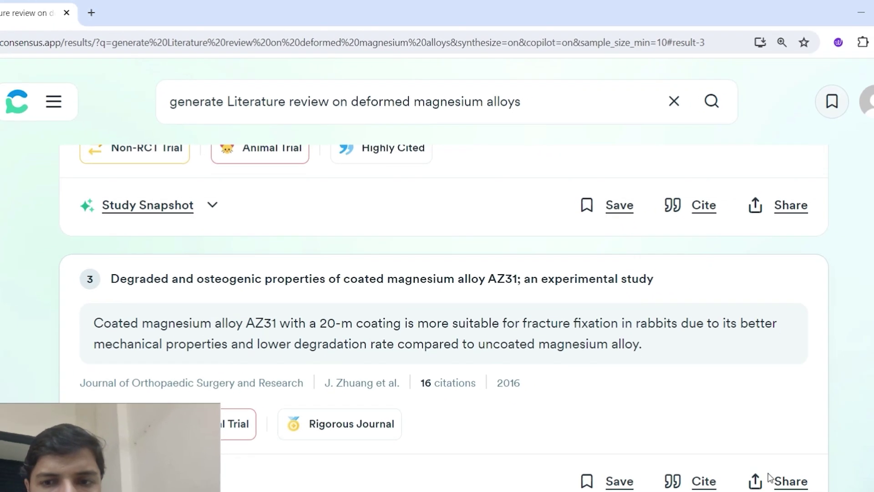
pyautogui.click(683, 412)
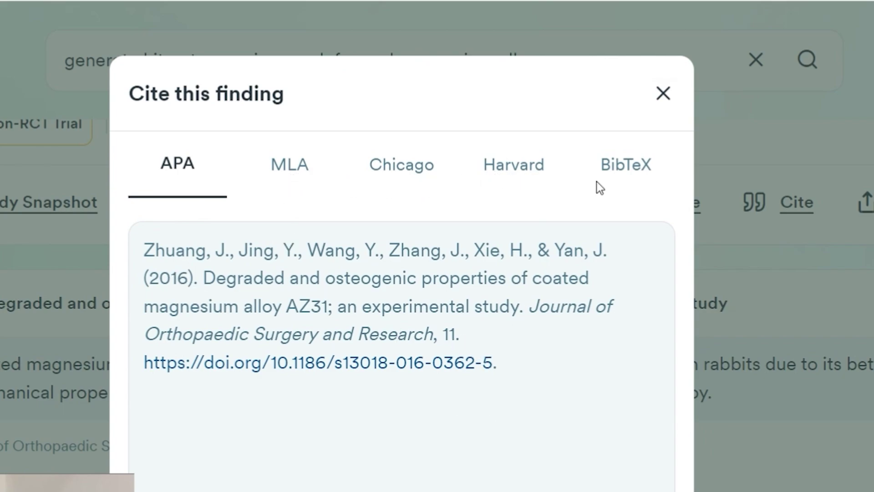
pyautogui.click(663, 93)
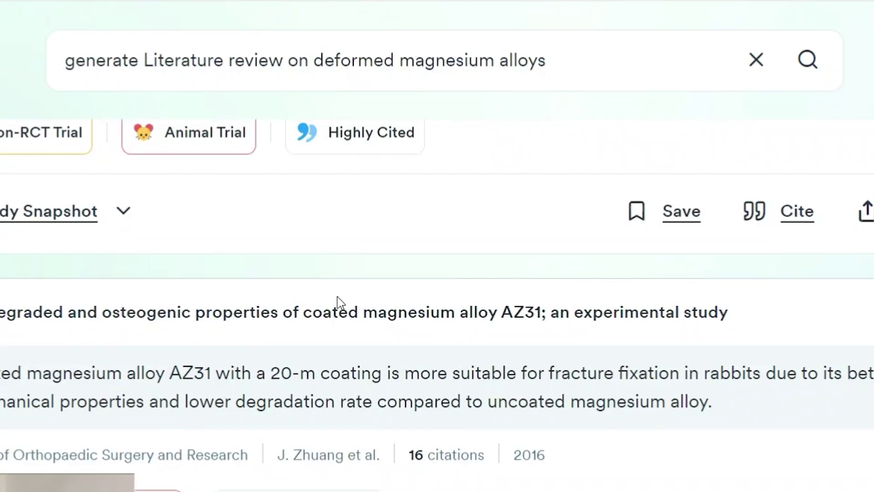
# - Open the coated AZ31 alloy paper's details, highlight its key takeaway, look over the page and return to the search results
pyautogui.click(311, 316)
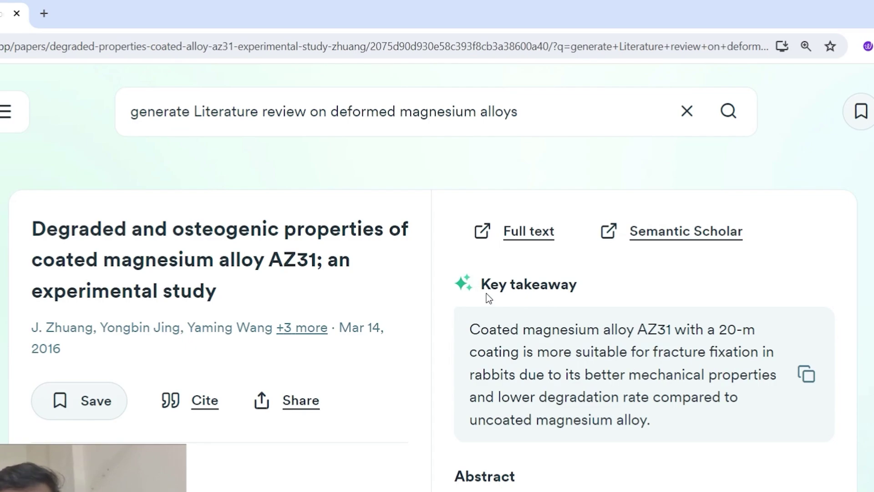
pyautogui.moveTo(656, 423); pyautogui.dragTo(468, 325)
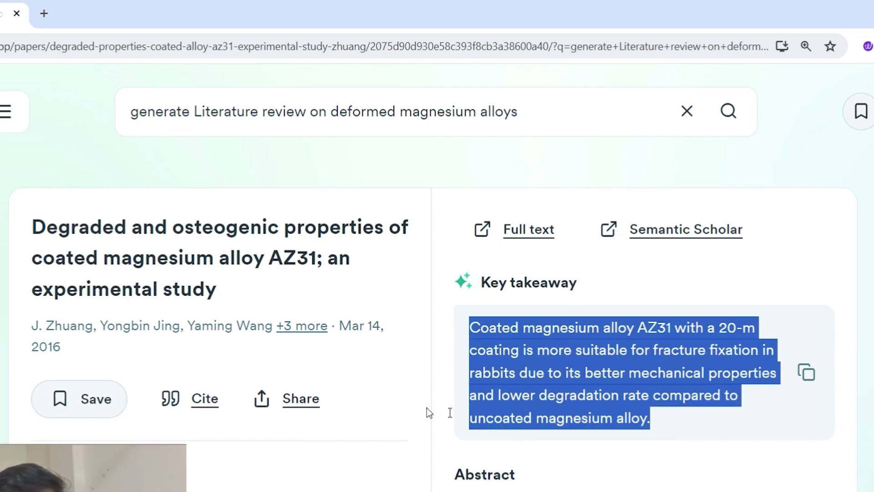
pyautogui.scroll(-4, 428, 408)
pyautogui.scroll(4, 382, 396)
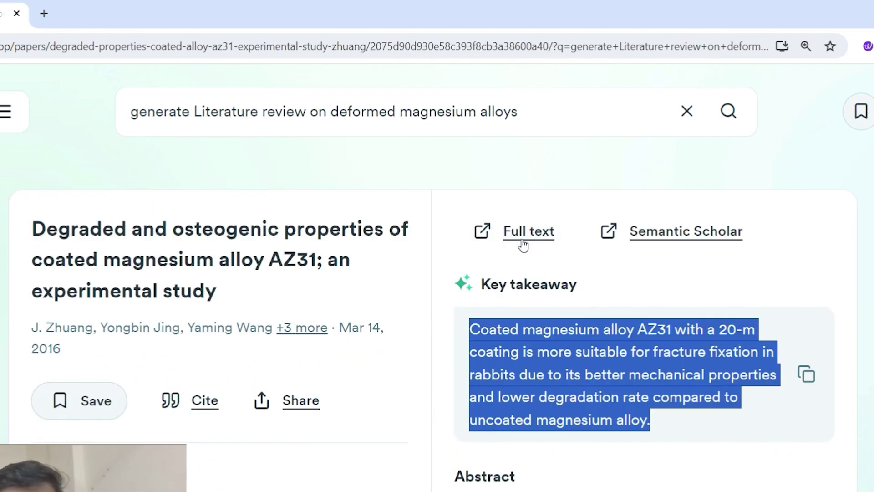
pyautogui.click(119, 184)
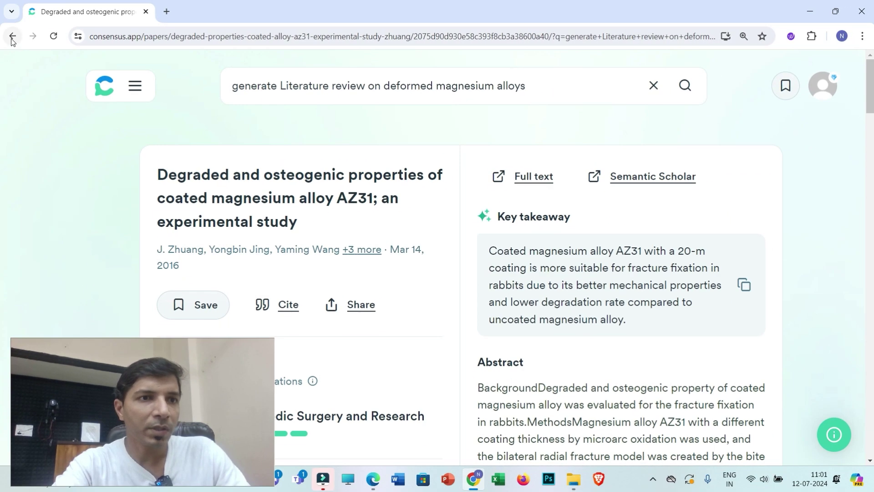
pyautogui.click(12, 38)
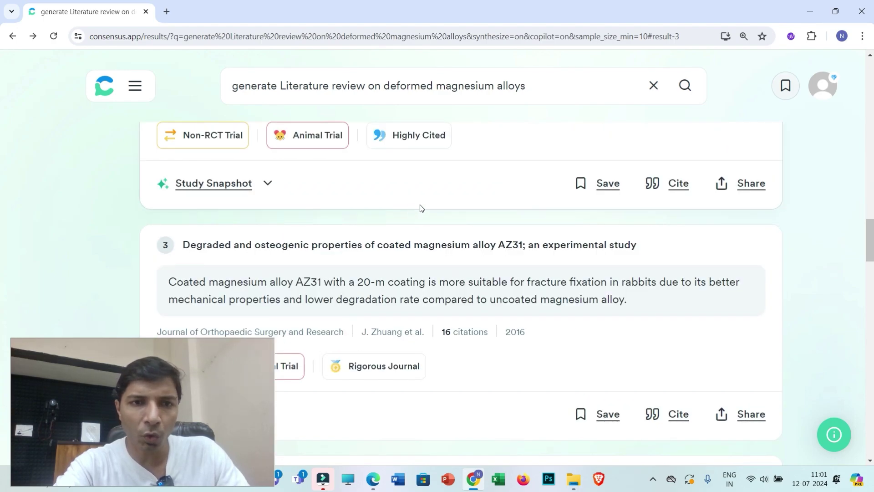
pyautogui.scroll(-2, 491, 236)
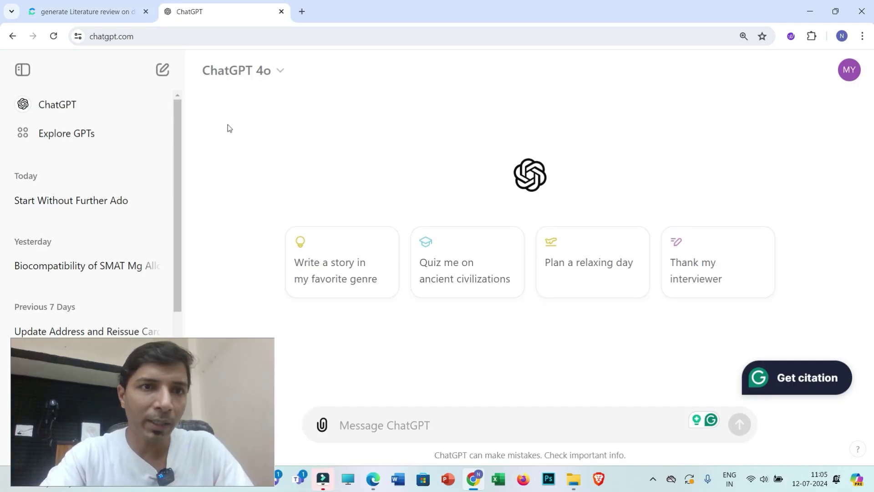
# - In ChatGPT, search the available GPTs for "consensus" and open the Consensus GPT by consensus.app
pyautogui.click(59, 143)
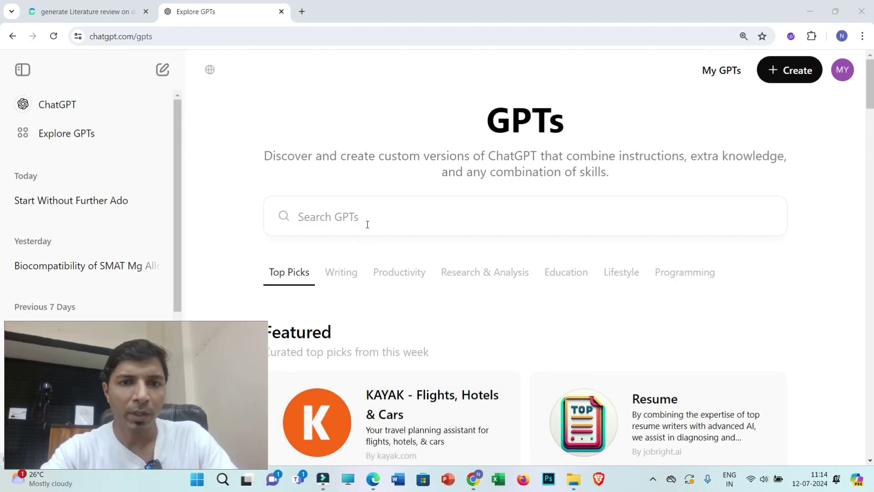
pyautogui.click(369, 220)
pyautogui.write('con')
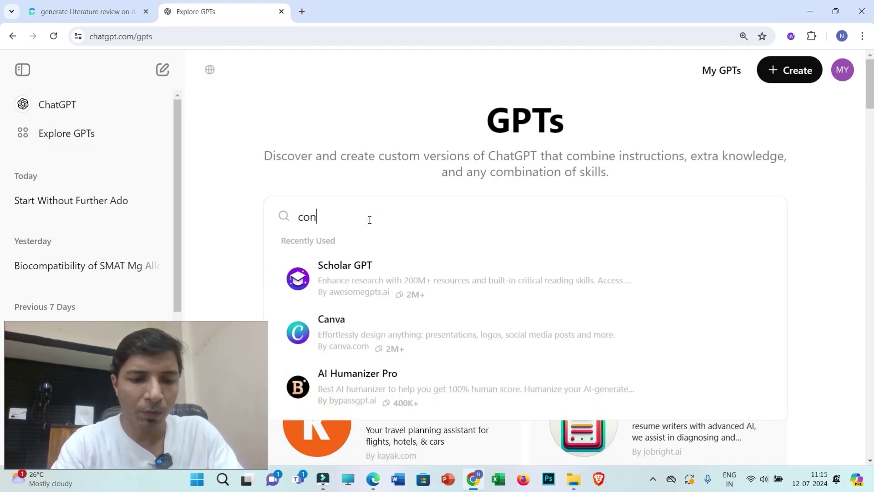
pyautogui.write('sensus')
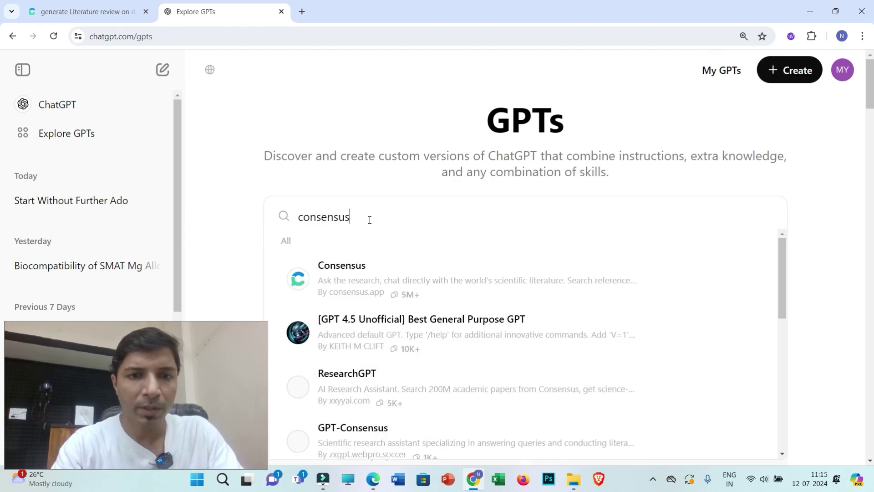
pyautogui.click(352, 277)
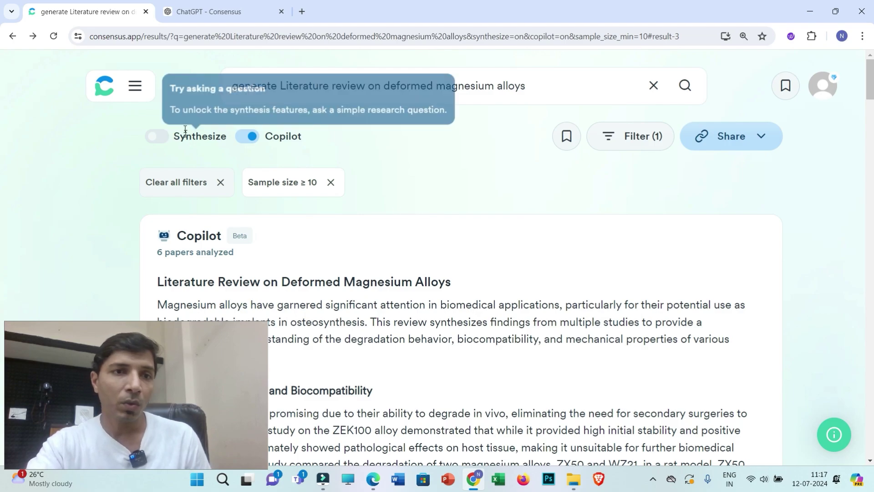
# - Switch back to the Consensus website's literature review results and show the search history
pyautogui.click(135, 93)
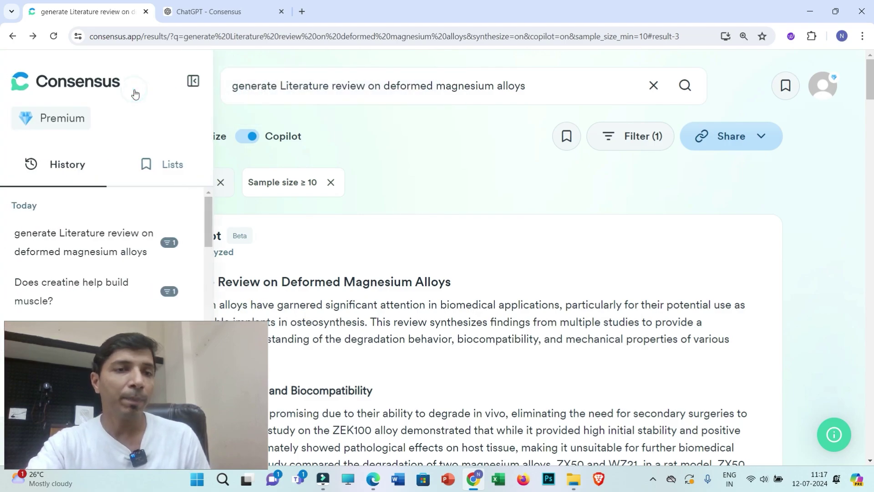